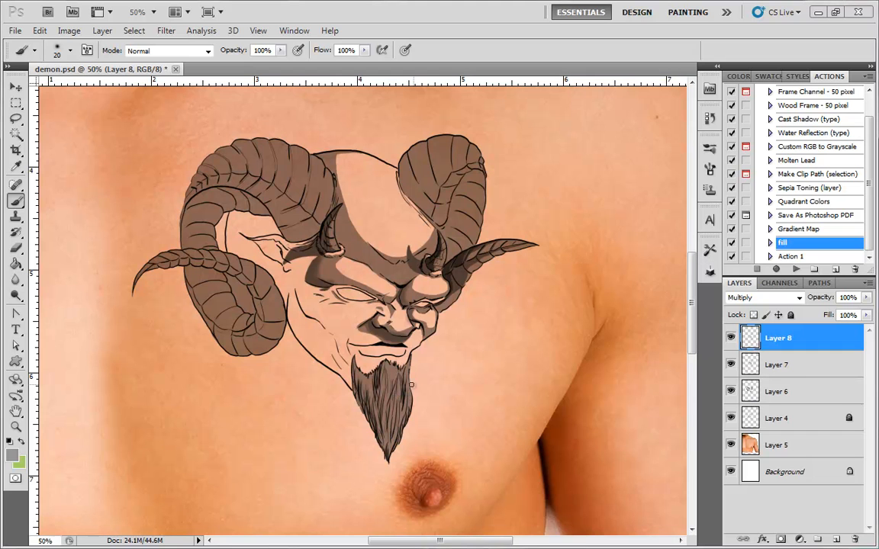
- Fully lock Layer 6 and make Layer 7 the active layer
click(775, 366)
click(794, 342)
click(776, 367)
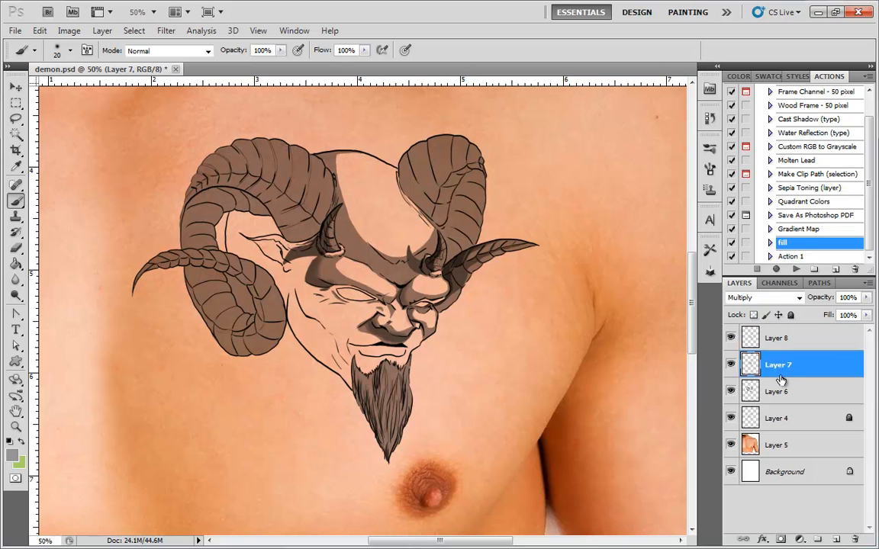
click(784, 381)
click(790, 316)
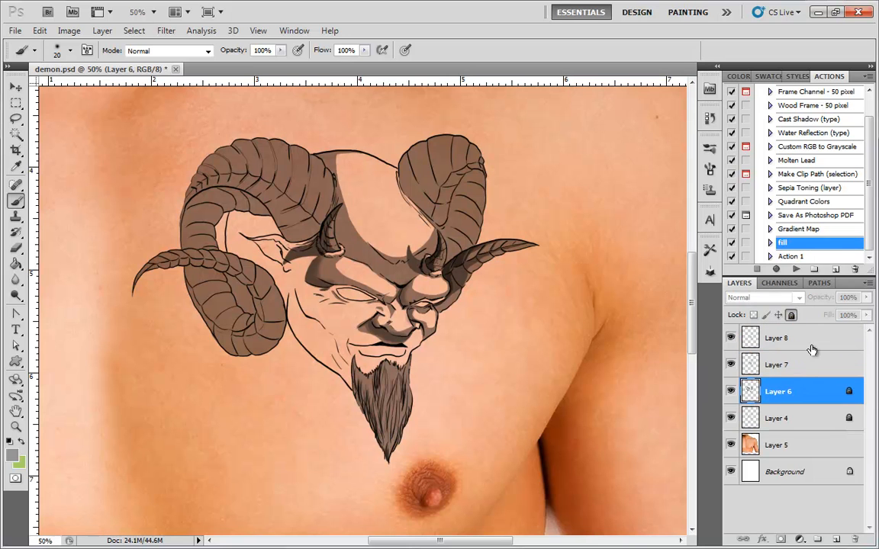
click(778, 365)
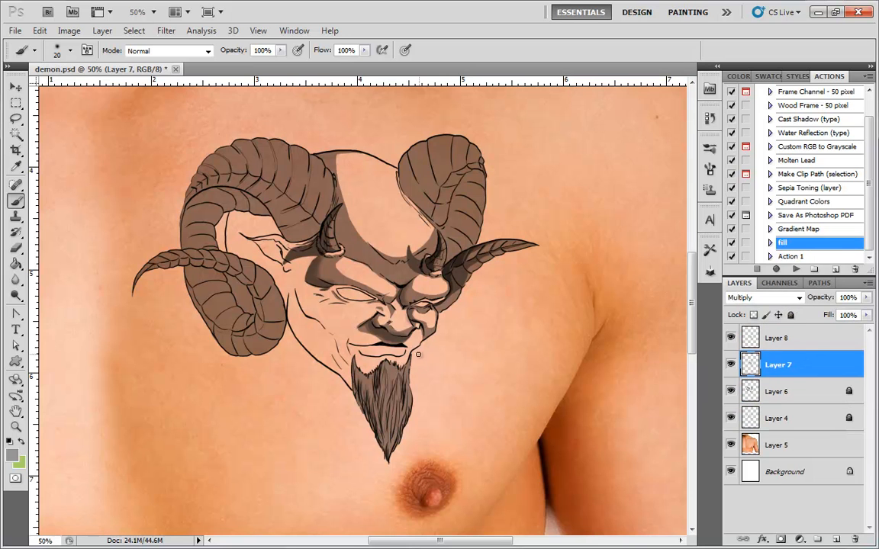
- Choose the 5 px brush preset and keep Layer 7 active for painting around the demon's mouth
key(ctrl+plus)
key(ctrl+plus)
key(ctrl+plus)
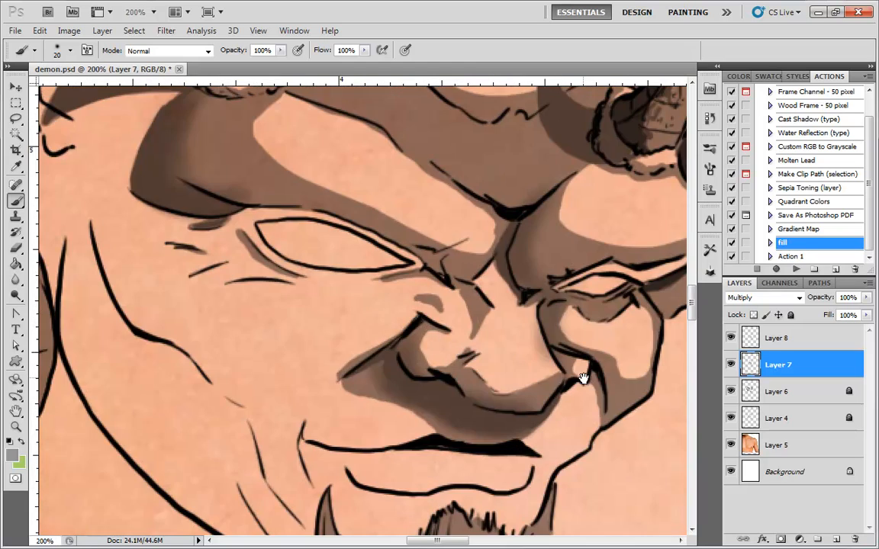
drag(595, 317, 538, 447)
drag(591, 347, 510, 467)
mouse_move(593, 330)
mouse_down()
mouse_move(545, 349)
mouse_move(510, 402)
mouse_move(526, 222)
mouse_move(422, 439)
mouse_move(500, 354)
mouse_up()
drag(453, 393, 493, 390)
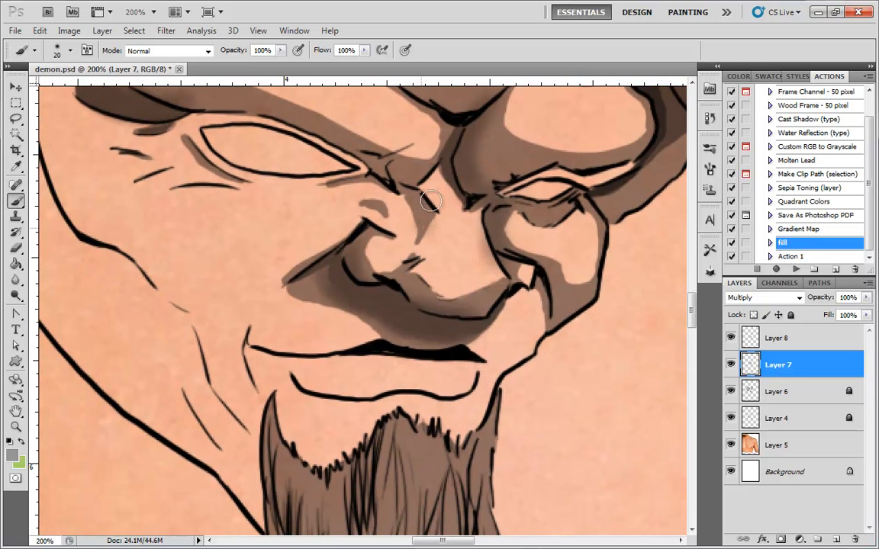
key(alt+bracketright)
right_click(433, 262)
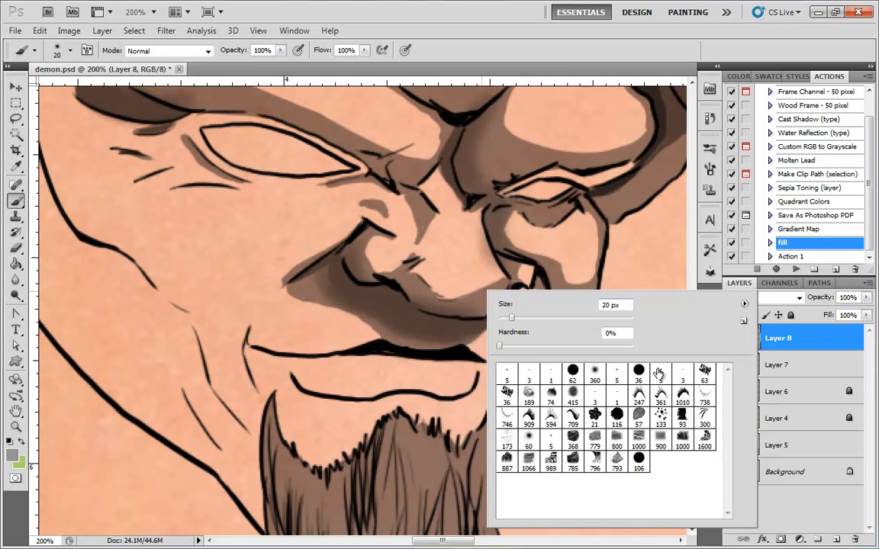
click(658, 374)
key(Return)
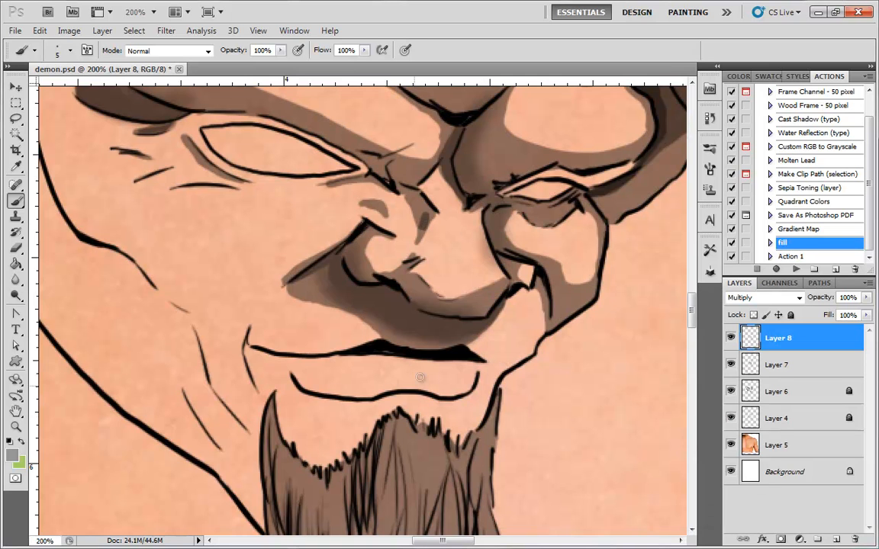
key(alt+bracketleft)
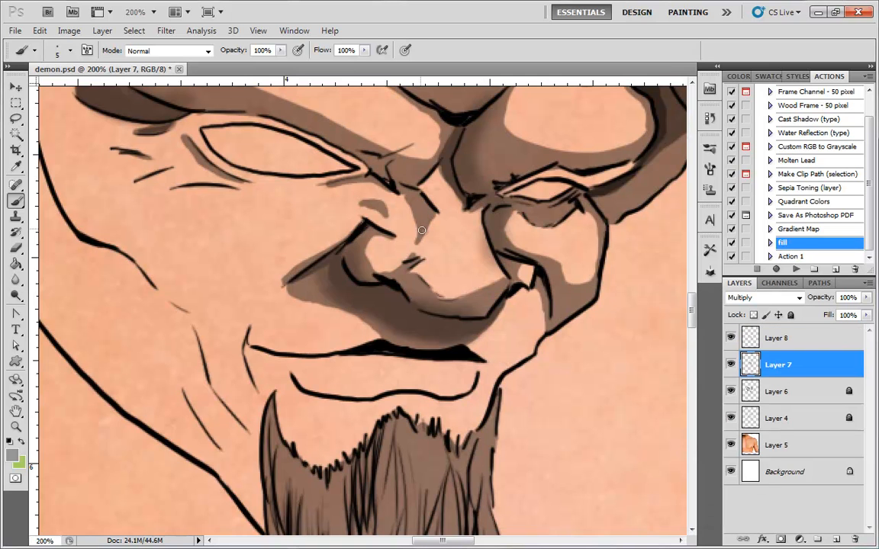
drag(478, 464, 498, 317)
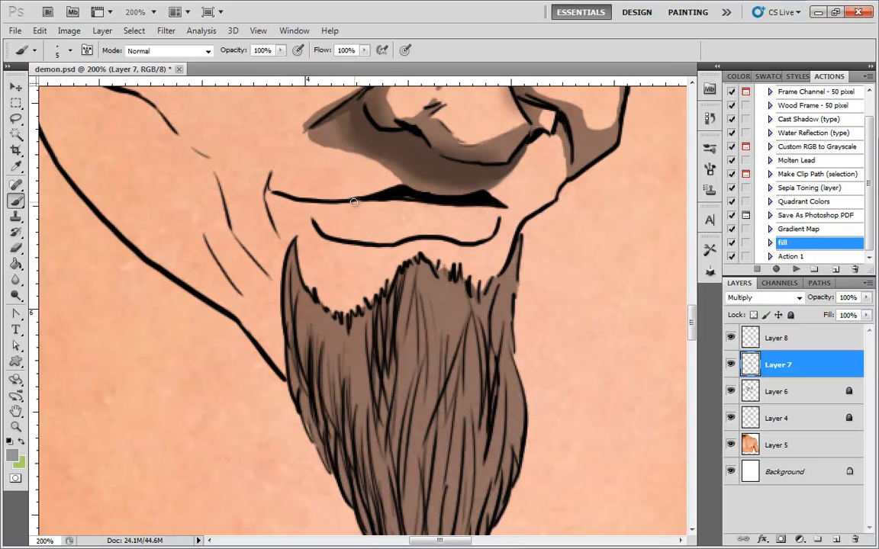
mouse_move(420, 222)
mouse_down()
mouse_move(337, 216)
mouse_move(400, 210)
mouse_move(458, 232)
mouse_up()
key(ctrl+alt+z)
key(ctrl+alt+z)
mouse_move(396, 215)
mouse_down()
mouse_move(359, 218)
mouse_move(418, 215)
mouse_move(398, 212)
mouse_up()
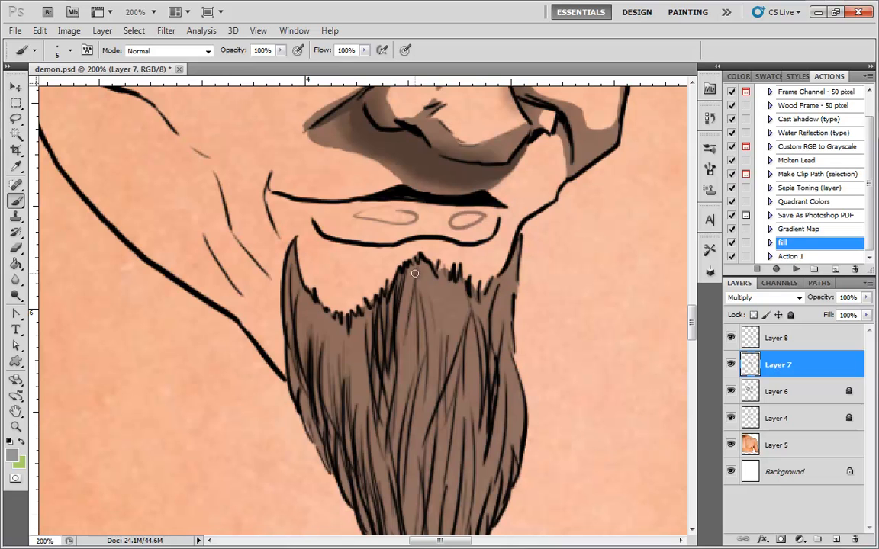
key(ctrl+alt+z)
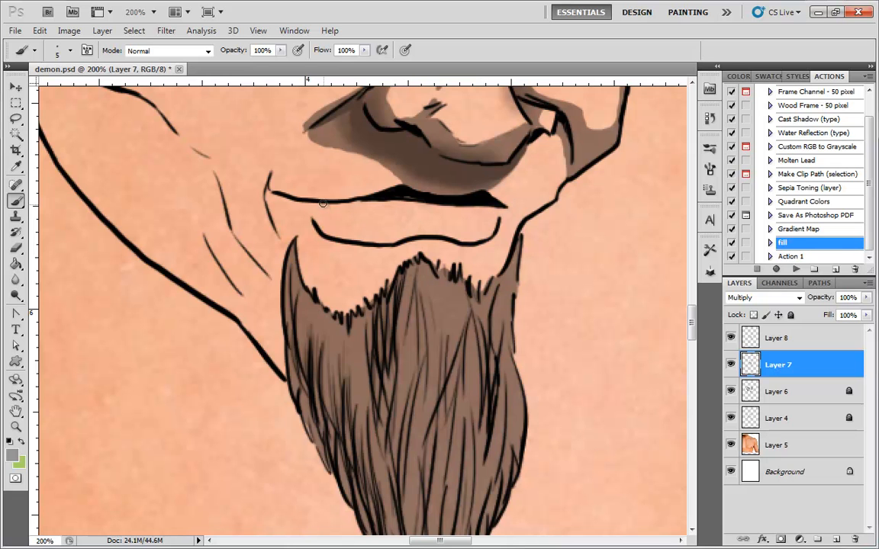
- Paint grey shading on the lower lip, under the mouth line and along the left mouth crease on Layer 7
mouse_move(350, 220)
mouse_down()
mouse_move(478, 224)
mouse_move(499, 213)
mouse_move(486, 234)
mouse_move(461, 234)
mouse_move(483, 233)
mouse_move(499, 215)
mouse_move(474, 241)
mouse_move(458, 229)
mouse_move(402, 234)
mouse_move(420, 223)
mouse_move(464, 233)
mouse_move(360, 231)
mouse_move(370, 228)
mouse_move(332, 213)
mouse_move(325, 220)
mouse_move(314, 207)
mouse_move(326, 224)
mouse_move(317, 220)
mouse_move(370, 240)
mouse_up()
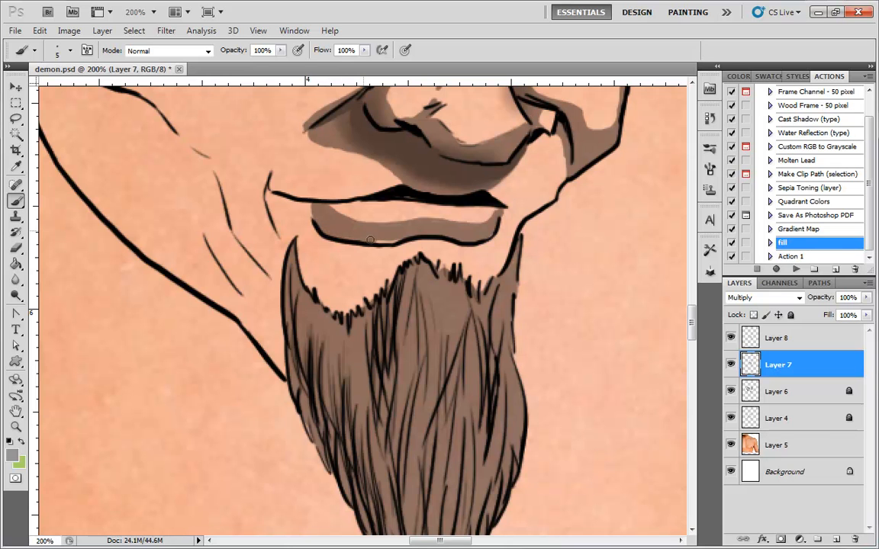
drag(496, 204, 342, 203)
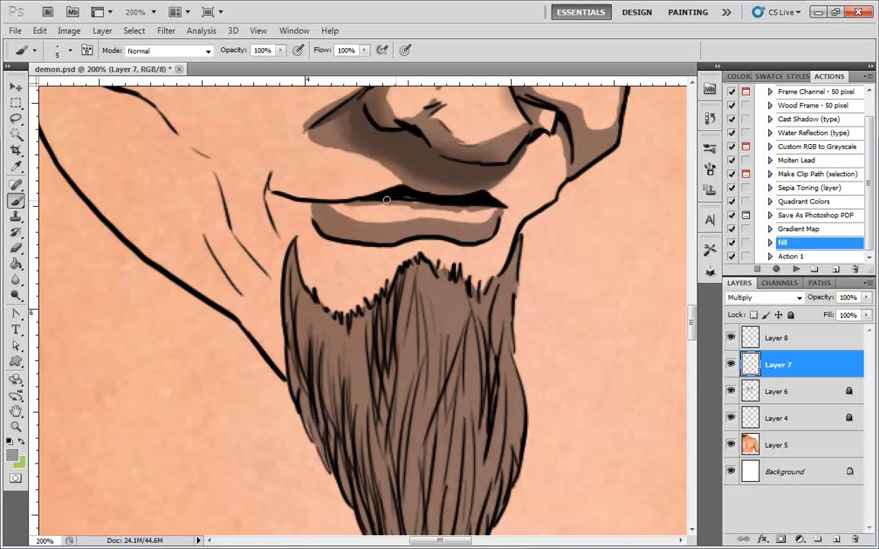
drag(482, 208, 468, 206)
drag(269, 187, 276, 230)
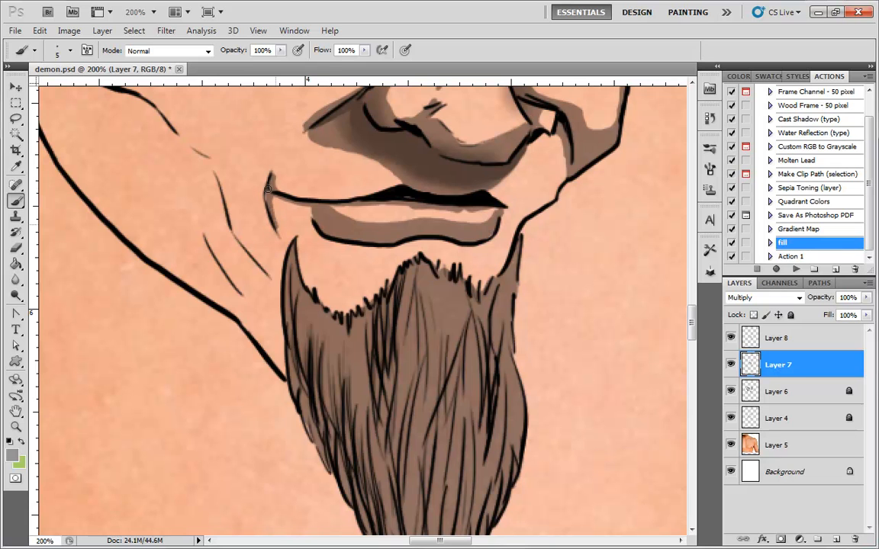
- Paint a shadow below the lower lip on Layer 7 and deepen it with strokes on Layer 8
mouse_move(497, 231)
mouse_down()
mouse_move(479, 250)
mouse_move(335, 250)
mouse_move(308, 227)
mouse_move(304, 212)
mouse_move(318, 239)
mouse_move(309, 214)
mouse_move(336, 245)
mouse_move(468, 247)
mouse_up()
key(alt+bracketright)
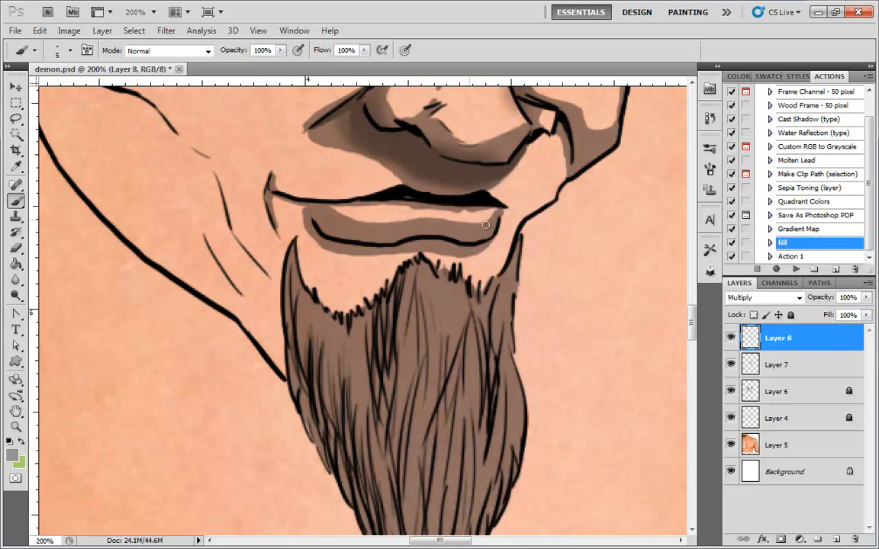
mouse_move(451, 251)
mouse_down()
mouse_move(463, 253)
mouse_move(419, 243)
mouse_move(345, 248)
mouse_move(315, 234)
mouse_up()
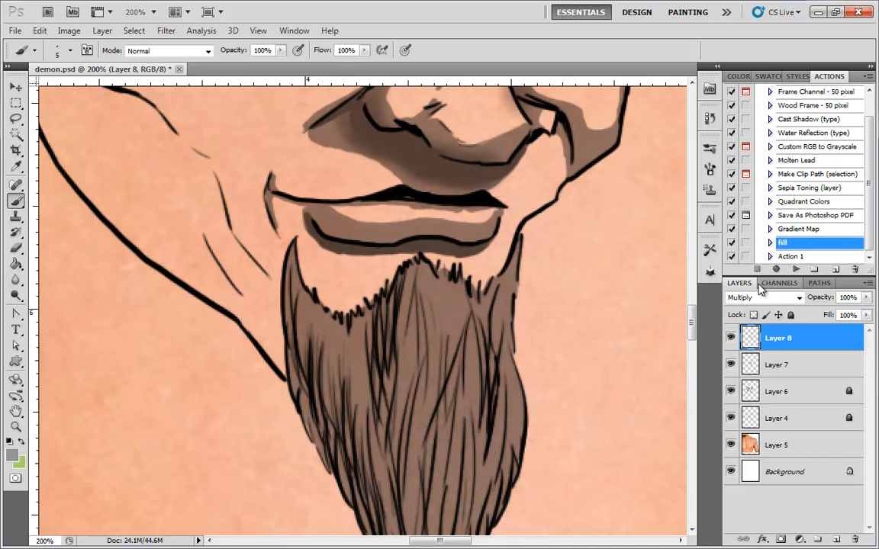
- Shade the upper left edge of the beard on Layer 7
click(765, 358)
drag(470, 386, 452, 333)
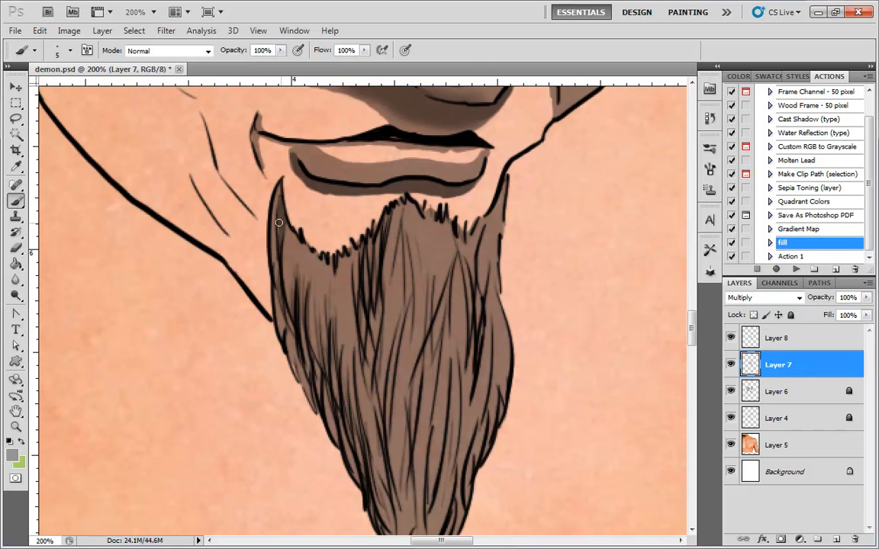
mouse_move(275, 221)
mouse_down()
mouse_move(290, 355)
mouse_move(283, 284)
mouse_move(287, 314)
mouse_up()
mouse_move(492, 344)
mouse_down()
mouse_move(450, 264)
mouse_move(464, 248)
mouse_move(463, 279)
mouse_up()
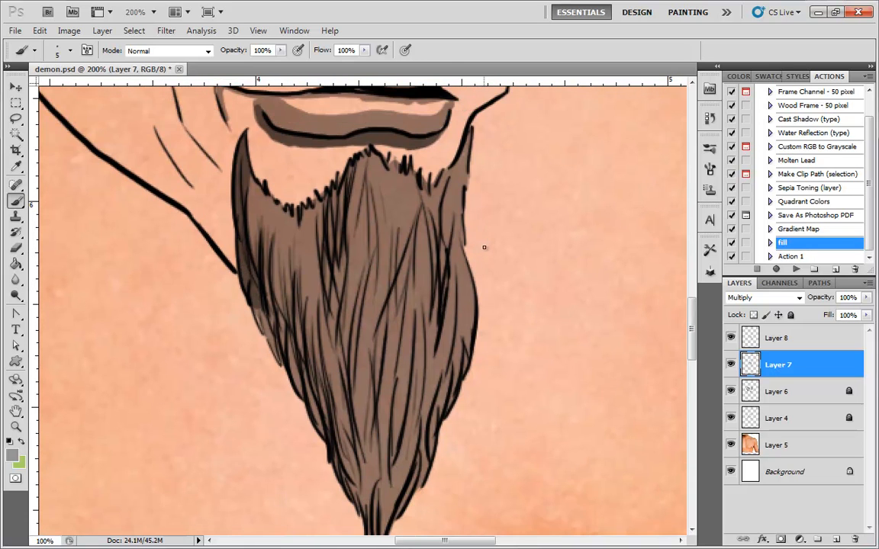
key(ctrl+minus)
mouse_move(399, 281)
mouse_down()
mouse_move(356, 281)
mouse_move(396, 314)
mouse_move(404, 245)
mouse_up()
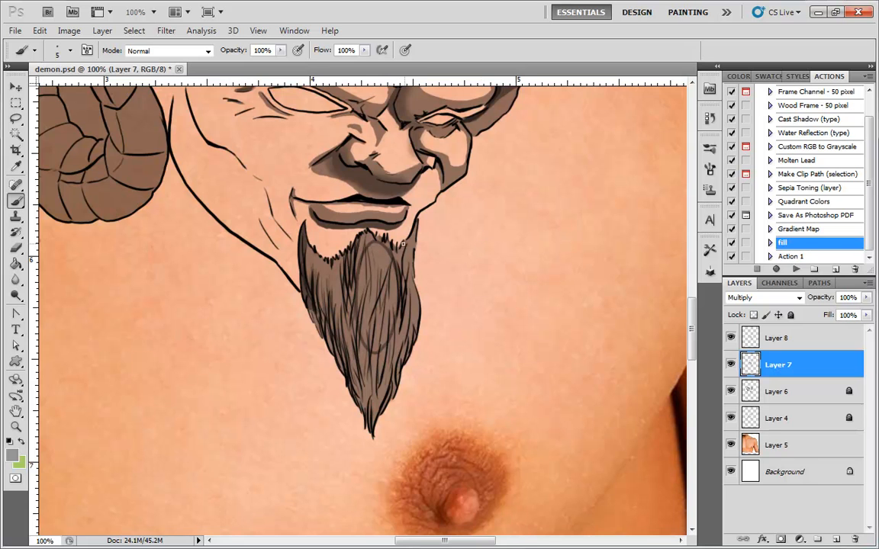
drag(331, 261, 339, 264)
key(ctrl+alt+z)
key(ctrl+alt+z)
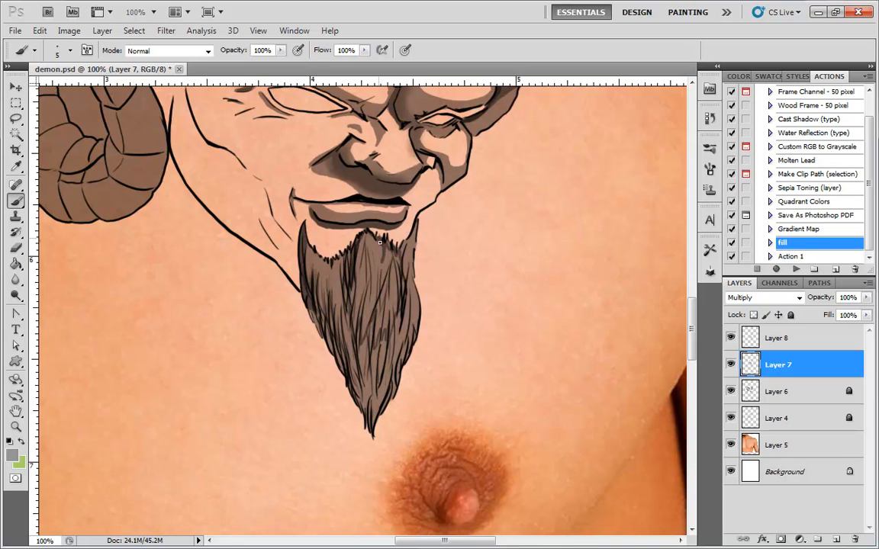
- Brush strand-like shadows along the beard's right edge, its tip and its left edge
drag(415, 226, 408, 249)
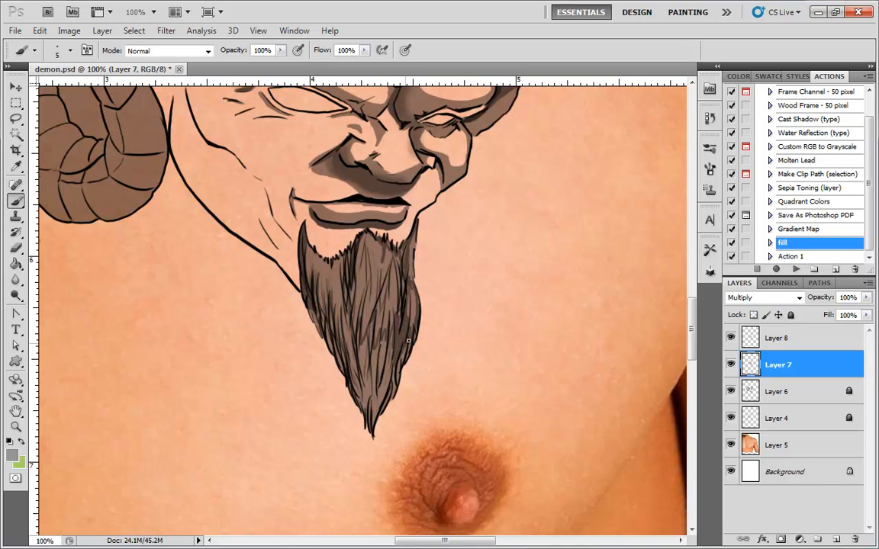
mouse_move(384, 380)
mouse_down()
mouse_move(380, 367)
mouse_move(373, 421)
mouse_up()
drag(371, 356, 367, 407)
drag(328, 308, 325, 360)
drag(317, 290, 314, 349)
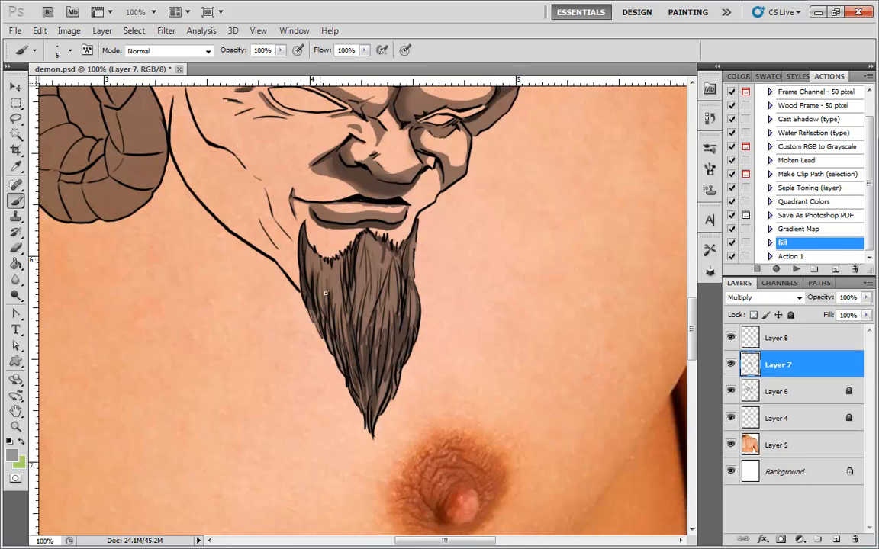
drag(301, 252, 305, 296)
mouse_move(296, 275)
mouse_down()
mouse_move(303, 315)
mouse_move(349, 372)
mouse_move(342, 332)
mouse_up()
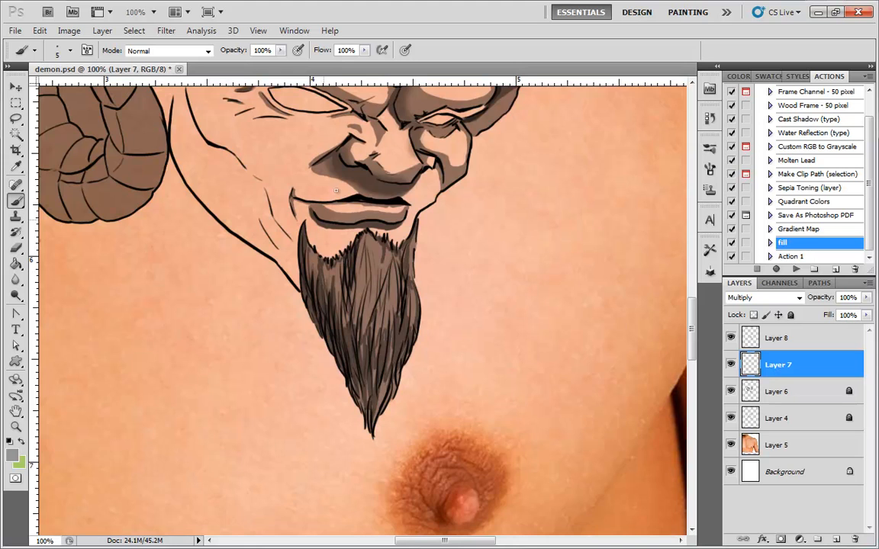
- Add shadow strokes below the central peak of the beard's hairline and down its left slope
key(ctrl+plus)
key(ctrl+plus)
drag(380, 249, 406, 368)
mouse_move(391, 207)
mouse_down()
mouse_move(372, 241)
mouse_move(361, 326)
mouse_move(376, 321)
mouse_up()
drag(399, 192, 396, 341)
drag(400, 219, 413, 342)
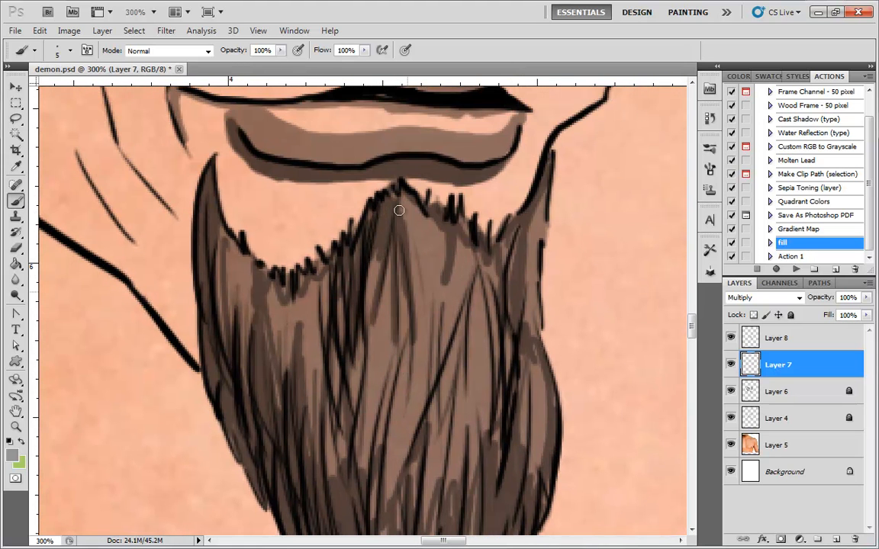
drag(395, 198, 363, 257)
mouse_move(362, 220)
mouse_down()
mouse_move(341, 275)
mouse_move(347, 323)
mouse_up()
drag(337, 257, 328, 293)
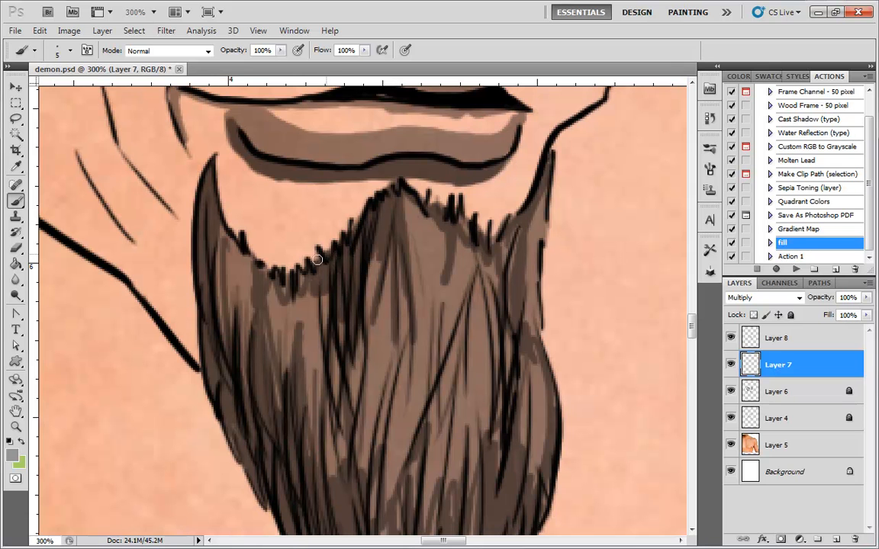
- Darken the hair strands below the jagged hairline on the left part of the beard
drag(280, 233, 268, 319)
drag(286, 267, 285, 360)
mouse_move(257, 252)
mouse_down()
mouse_move(260, 265)
mouse_move(222, 227)
mouse_move(197, 303)
mouse_up()
drag(327, 324, 297, 185)
drag(234, 156, 234, 209)
drag(249, 151, 250, 216)
drag(281, 271, 287, 323)
drag(299, 294, 305, 347)
drag(295, 219, 297, 283)
- Paint long shadow strokes down the middle of the lower beard, following the hair strands
drag(354, 395, 319, 263)
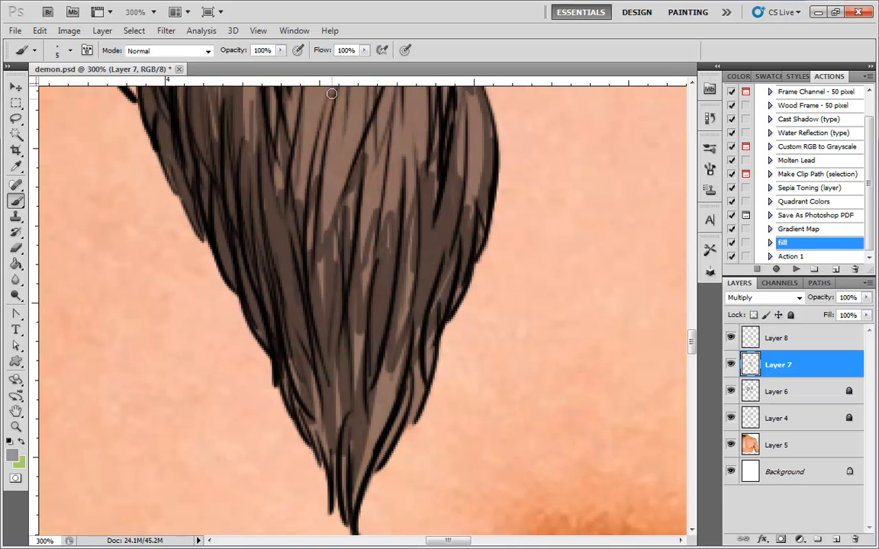
mouse_move(332, 99)
mouse_down()
mouse_move(313, 179)
mouse_move(310, 264)
mouse_up()
drag(331, 121, 330, 363)
drag(343, 221, 338, 260)
drag(371, 130, 330, 290)
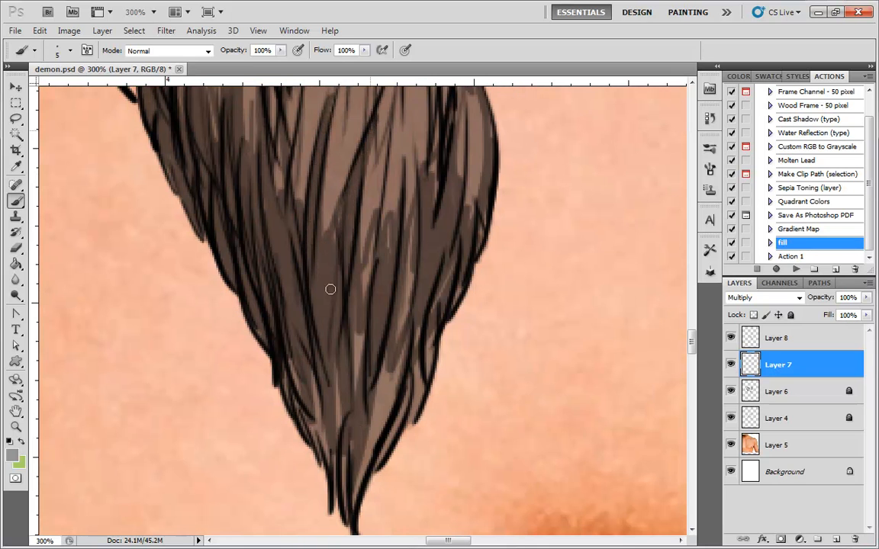
drag(361, 224, 355, 371)
drag(369, 249, 360, 355)
drag(372, 235, 373, 264)
drag(382, 133, 370, 263)
drag(398, 157, 386, 327)
mouse_move(391, 217)
mouse_down()
mouse_move(386, 314)
mouse_move(403, 331)
mouse_move(376, 419)
mouse_up()
- Fill the beard's pointed tip and its adjoining edges with dark shading
drag(295, 320, 308, 395)
mouse_move(267, 324)
mouse_down()
mouse_move(286, 390)
mouse_move(322, 437)
mouse_up()
drag(314, 381, 320, 444)
drag(358, 491, 371, 427)
drag(357, 474, 401, 355)
drag(387, 439, 416, 363)
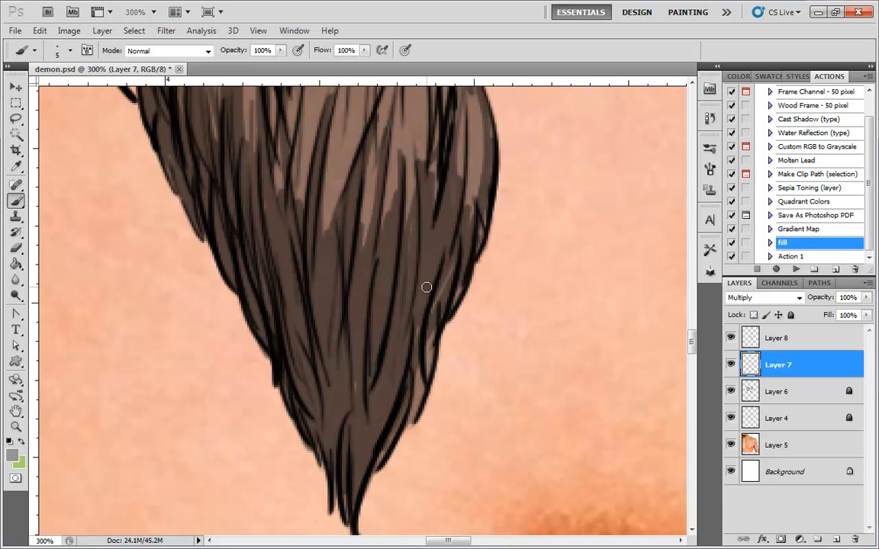
- Darken the remaining light gaps along the lower right edge and between the lower beard's strands
drag(463, 216, 408, 387)
drag(425, 280, 434, 306)
mouse_move(408, 267)
mouse_down()
mouse_move(405, 394)
mouse_move(402, 347)
mouse_up()
drag(402, 222, 396, 334)
drag(403, 282, 395, 363)
drag(389, 244, 380, 298)
drag(321, 275, 318, 336)
mouse_move(314, 245)
mouse_down()
mouse_move(320, 299)
mouse_move(285, 218)
mouse_up()
mouse_move(336, 264)
mouse_down()
mouse_move(332, 273)
mouse_move(361, 291)
mouse_move(323, 323)
mouse_up()
drag(335, 299, 334, 329)
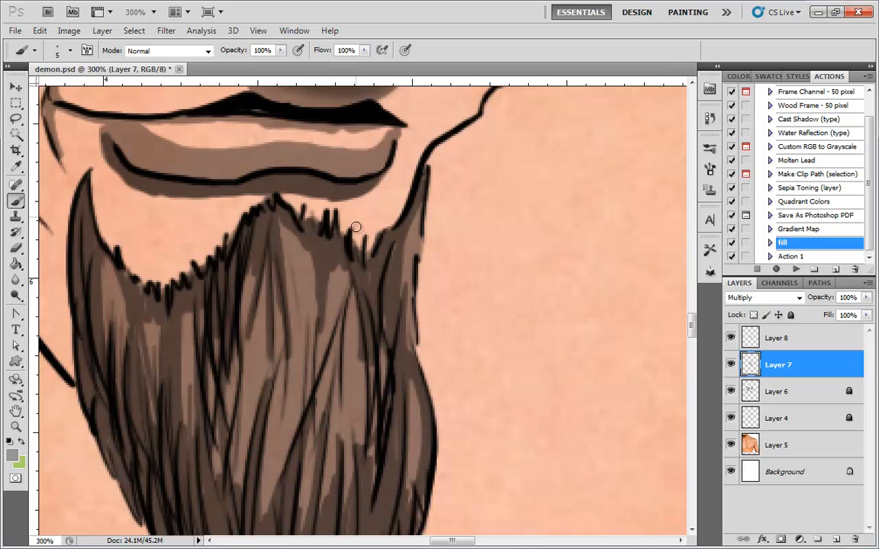
- Add shadow strands below the right side of the hairline and through the beard's upper centre
drag(335, 390, 352, 306)
drag(354, 237, 347, 308)
drag(317, 206, 313, 336)
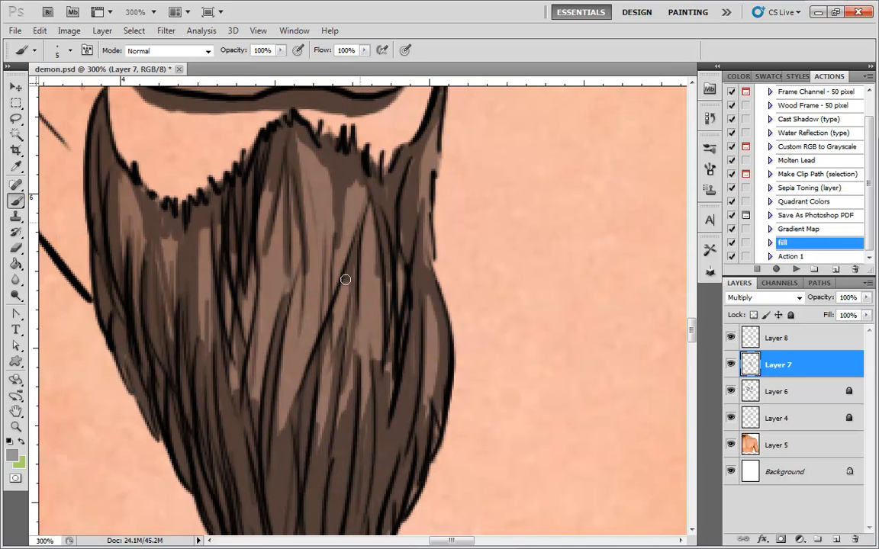
drag(313, 237, 290, 374)
drag(324, 302, 315, 358)
drag(333, 246, 334, 372)
drag(318, 212, 314, 355)
- Extend shadow strokes from the beard's centre across the strands on its left side
mouse_move(319, 162)
mouse_down()
mouse_move(303, 328)
mouse_move(281, 432)
mouse_up()
drag(267, 212, 252, 395)
drag(251, 237, 236, 351)
drag(212, 229, 205, 355)
drag(197, 202, 190, 272)
drag(228, 237, 230, 382)
- Refine the upper beard with extra shadow strokes between the light strands in its centre and left part
key(ctrl+minus)
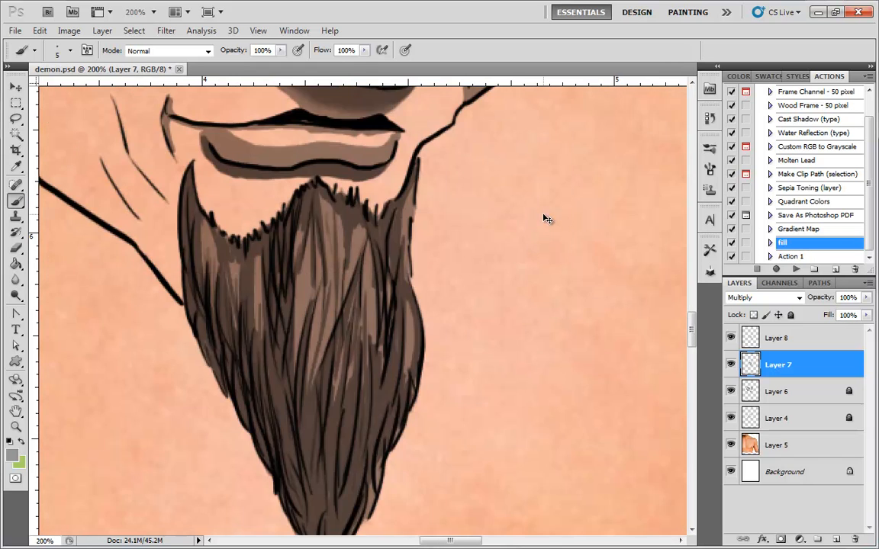
key(ctrl+minus)
key(ctrl+minus)
key(ctrl+plus)
key(ctrl+plus)
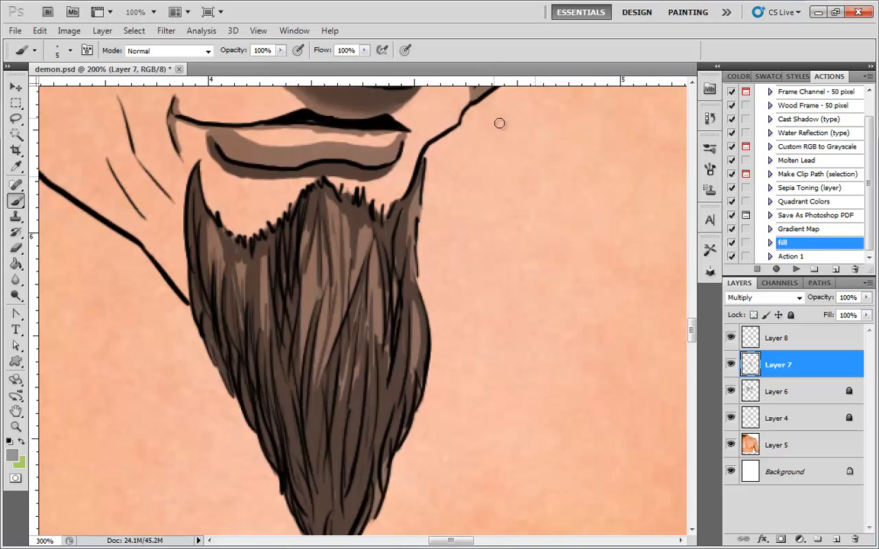
key(ctrl+plus)
mouse_move(353, 220)
mouse_down()
mouse_move(420, 279)
mouse_move(334, 321)
mouse_up()
drag(341, 251, 331, 316)
drag(365, 288, 363, 348)
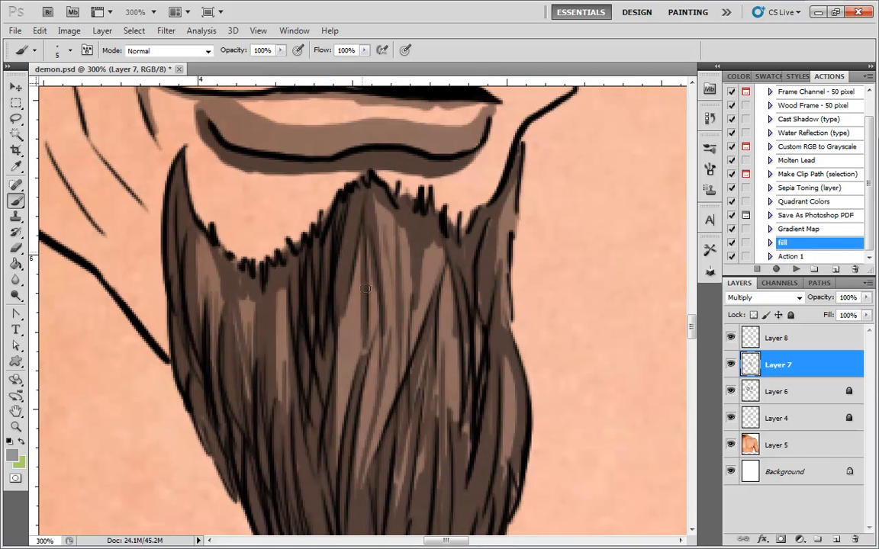
drag(237, 299, 242, 386)
drag(482, 303, 466, 170)
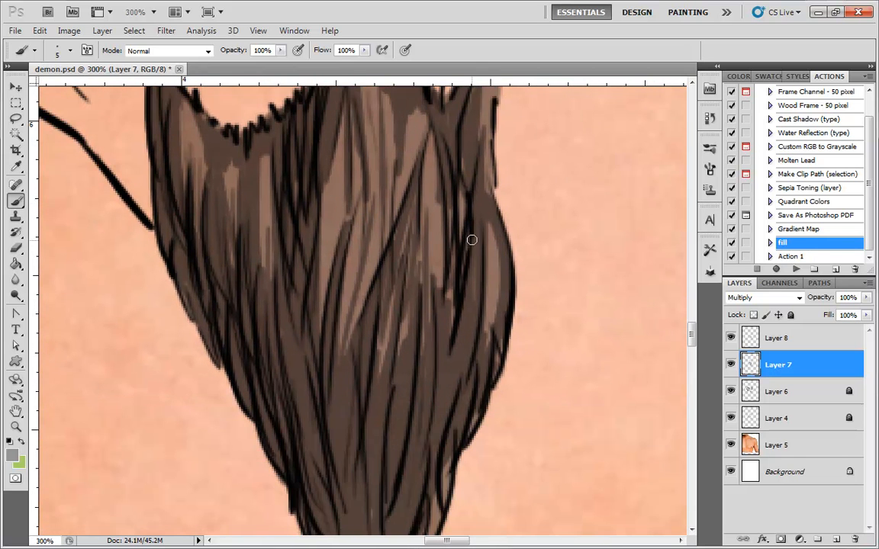
- Erase thin highlight streaks from the Layer 7 shadow on the beard's left side with a 5 px hard eraser
key(e)
right_click(347, 309)
click(518, 390)
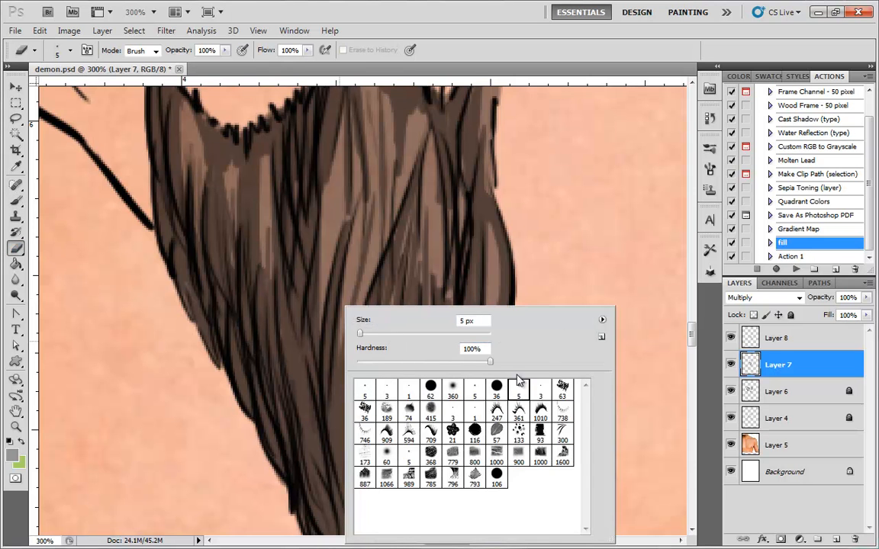
drag(212, 168, 222, 298)
drag(320, 306, 287, 250)
drag(249, 183, 251, 229)
drag(258, 319, 274, 365)
drag(267, 283, 286, 411)
drag(280, 306, 285, 360)
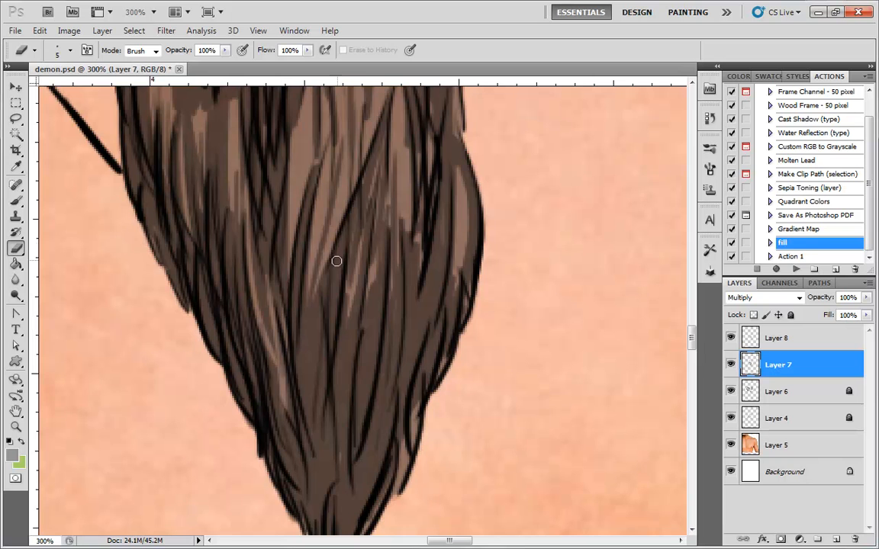
- Erase long highlight streaks between the strands in the beard's lower centre and right side
drag(344, 235, 329, 381)
drag(313, 328, 309, 383)
drag(355, 335, 346, 454)
drag(409, 364, 393, 280)
drag(380, 235, 357, 398)
drag(409, 202, 373, 410)
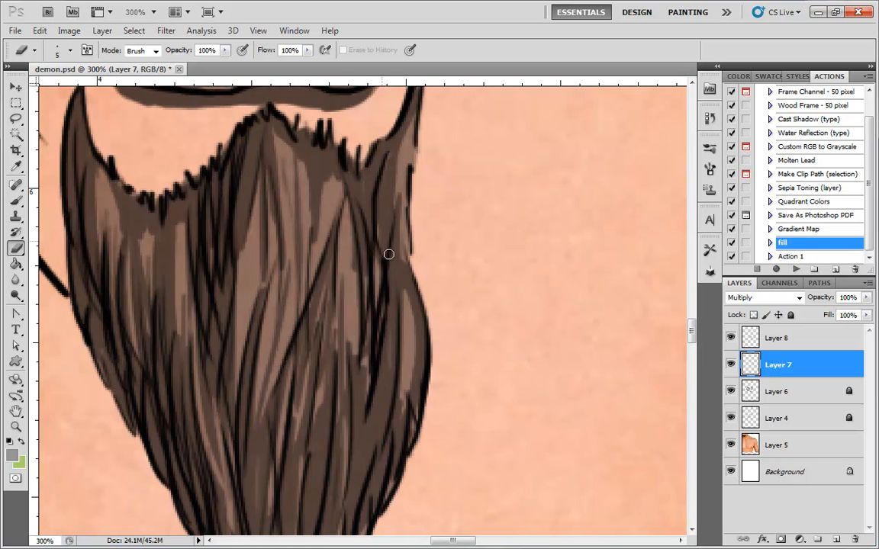
- Erase more highlight streaks through the beard's upper and middle centre strands
mouse_move(290, 170)
mouse_down()
mouse_move(285, 220)
mouse_move(250, 270)
mouse_move(240, 353)
mouse_up()
drag(267, 220, 269, 245)
drag(263, 398, 259, 424)
drag(261, 381, 261, 487)
drag(327, 319, 322, 233)
drag(312, 271, 296, 355)
drag(314, 227, 291, 390)
drag(326, 243, 311, 348)
mouse_move(326, 223)
mouse_down()
mouse_move(292, 360)
mouse_move(334, 327)
mouse_up()
key(ctrl+minus)
key(ctrl+minus)
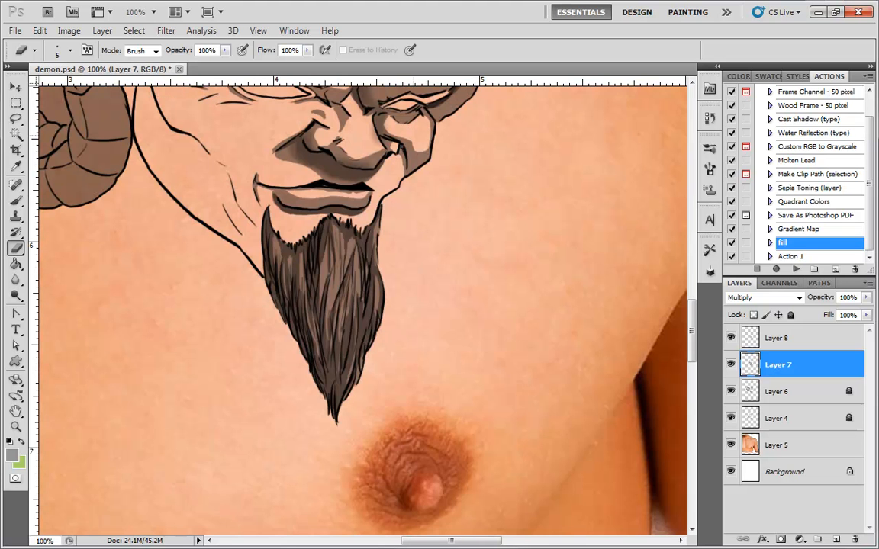
- Paint a darker layer of shadow strands along the beard's left edge on Layer 8 with the Brush tool
scroll(461, 313, up, 4)
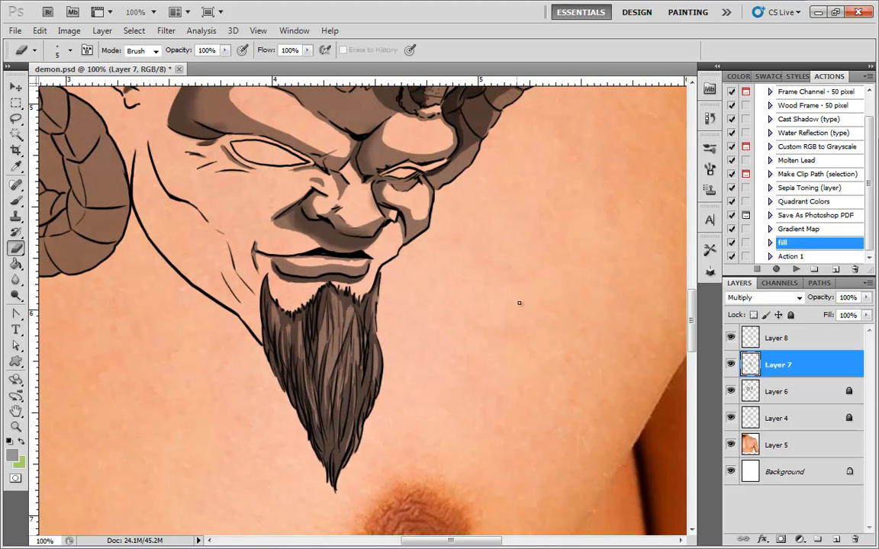
key(ctrl+plus)
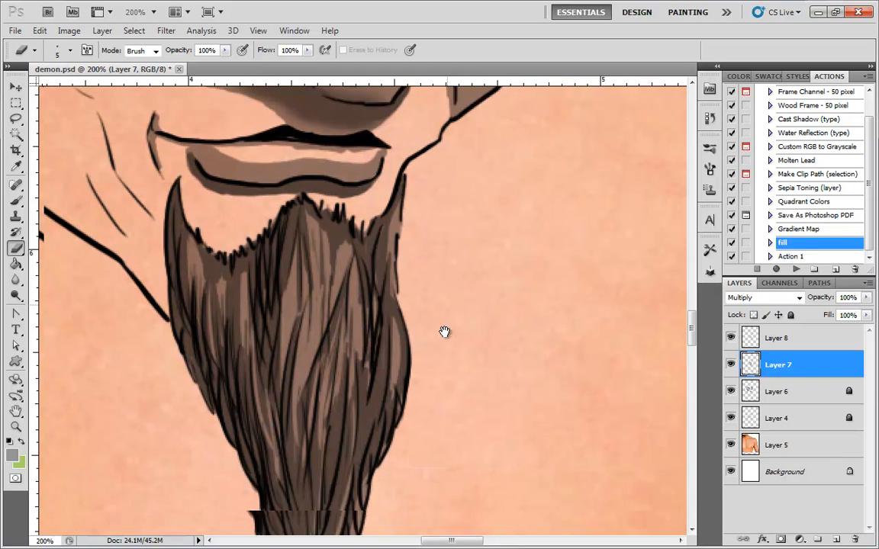
scroll(447, 332, down, 2)
key(b)
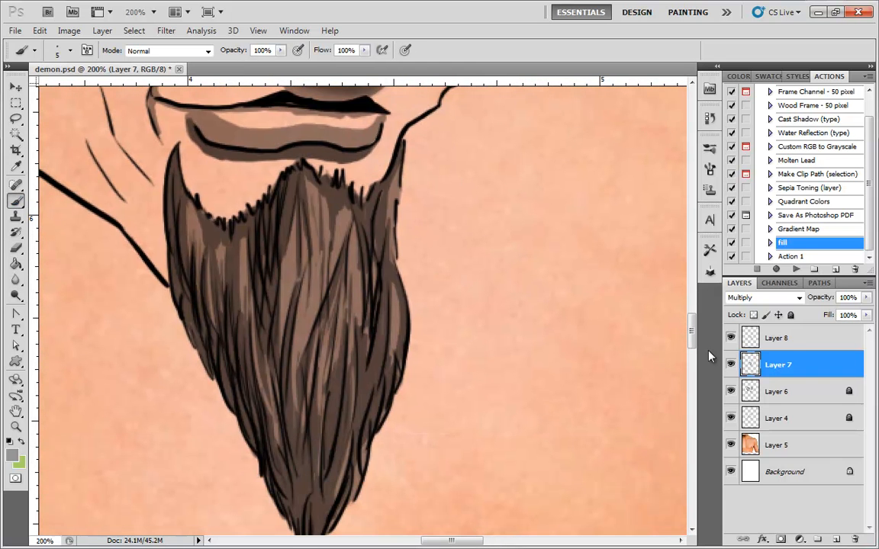
click(775, 338)
drag(176, 163, 173, 269)
drag(170, 200, 190, 317)
mouse_move(183, 176)
mouse_down()
mouse_move(182, 312)
mouse_move(200, 354)
mouse_up()
drag(191, 318, 217, 388)
drag(184, 264, 209, 374)
drag(193, 300, 229, 393)
drag(204, 252, 208, 320)
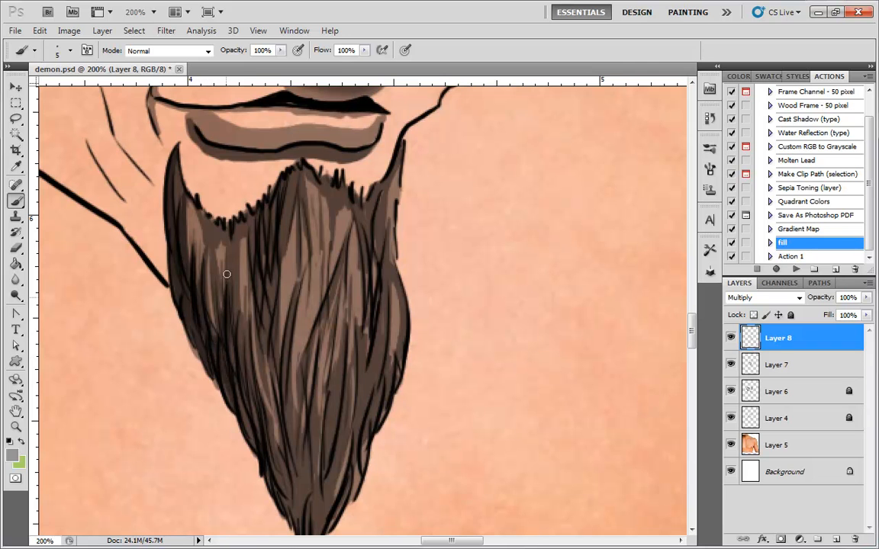
- Add dark Layer 8 strands below the left hairline and down the left-centre of the beard
right_click(218, 210)
key(Escape)
mouse_move(230, 235)
mouse_down()
mouse_move(237, 257)
mouse_move(219, 252)
mouse_move(221, 260)
mouse_up()
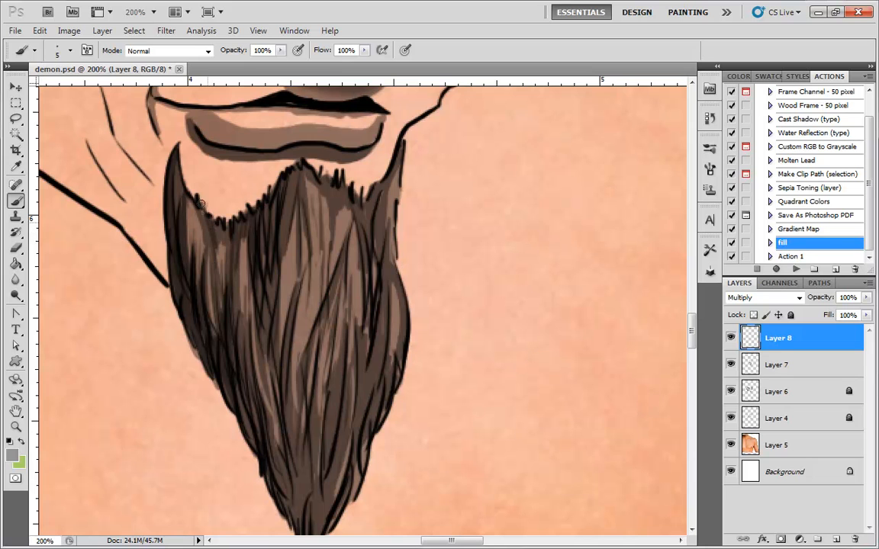
mouse_move(275, 192)
mouse_down()
mouse_move(263, 267)
mouse_move(267, 340)
mouse_up()
mouse_move(290, 174)
mouse_down()
mouse_move(264, 361)
mouse_move(277, 419)
mouse_up()
drag(250, 271, 253, 348)
drag(289, 324, 280, 237)
drag(240, 183, 242, 280)
mouse_move(254, 186)
mouse_down()
mouse_move(248, 249)
mouse_move(268, 357)
mouse_up()
- Deepen the beard's lower centre and left side with short overlapping shadow strokes
drag(266, 295, 281, 377)
drag(274, 314, 286, 416)
drag(266, 359, 281, 423)
drag(259, 334, 271, 403)
drag(236, 320, 285, 408)
drag(267, 348, 283, 416)
drag(303, 370, 294, 455)
mouse_move(263, 381)
mouse_down()
mouse_move(279, 427)
mouse_move(290, 413)
mouse_up()
drag(206, 267, 222, 327)
drag(196, 246, 228, 326)
- Paint dark strands beneath the hairline in the beard's upper centre and right part
drag(358, 215, 342, 294)
drag(312, 185, 306, 225)
mouse_move(287, 163)
mouse_down()
mouse_move(279, 223)
mouse_move(293, 195)
mouse_move(306, 215)
mouse_up()
drag(329, 188, 339, 214)
drag(306, 180, 307, 241)
drag(320, 154, 314, 241)
drag(315, 197, 313, 274)
drag(356, 210, 353, 325)
- Finish the beard's second shadow layer with long strokes running down its right side and centre toward the tip
mouse_move(363, 259)
mouse_down()
mouse_move(361, 296)
mouse_move(329, 444)
mouse_up()
mouse_move(333, 438)
mouse_down()
mouse_move(326, 477)
mouse_move(321, 469)
mouse_up()
mouse_move(272, 181)
mouse_down()
mouse_move(257, 242)
mouse_move(265, 435)
mouse_up()
mouse_move(284, 344)
mouse_down()
mouse_move(278, 466)
mouse_move(286, 498)
mouse_up()
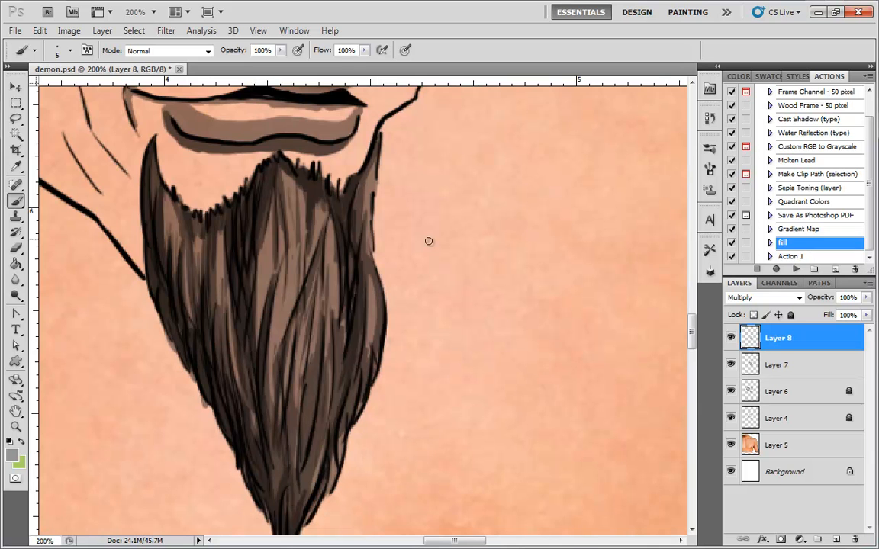
key(ctrl+minus)
key(ctrl+minus)
drag(470, 223, 469, 313)
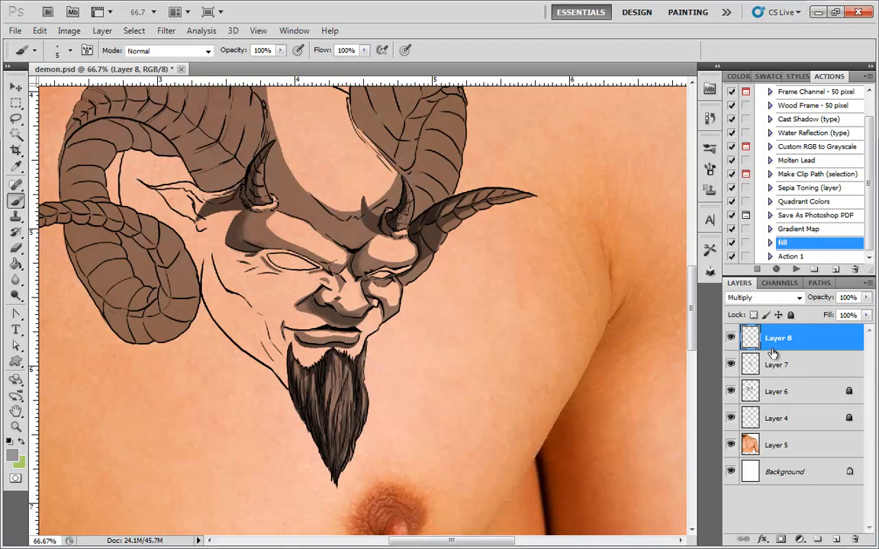
key(ctrl+minus)
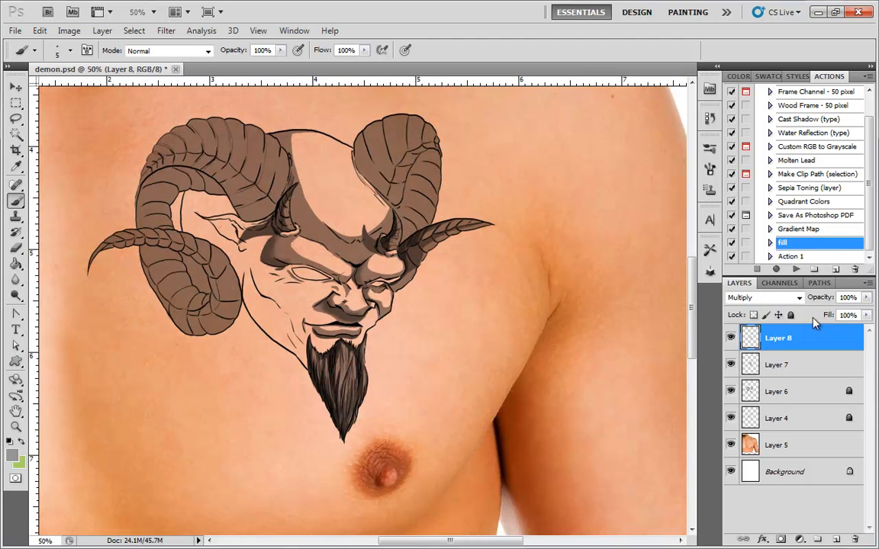
- Shade the outer corner and the area below the left eye on Layer 7
click(778, 365)
key(ctrl+plus)
key(ctrl+plus)
key(ctrl+plus)
key(ctrl+plus)
mouse_move(274, 290)
mouse_down()
mouse_move(329, 300)
mouse_move(453, 288)
mouse_move(596, 362)
mouse_up()
mouse_move(589, 248)
mouse_down()
mouse_move(420, 266)
mouse_move(309, 258)
mouse_move(302, 235)
mouse_move(248, 252)
mouse_up()
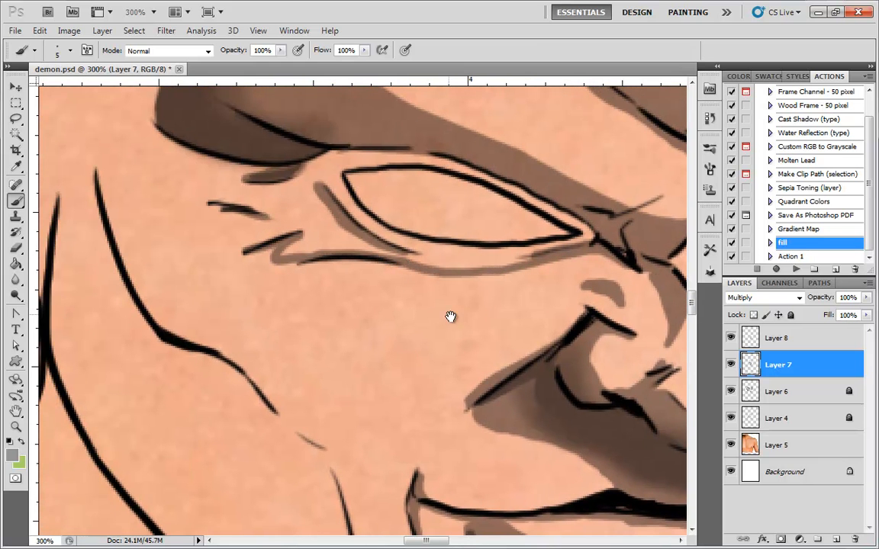
drag(450, 317, 518, 374)
mouse_move(501, 322)
mouse_down()
mouse_move(474, 315)
mouse_move(605, 313)
mouse_up()
mouse_move(455, 308)
mouse_down()
mouse_move(407, 282)
mouse_move(368, 235)
mouse_move(290, 255)
mouse_move(364, 243)
mouse_move(329, 267)
mouse_move(365, 268)
mouse_move(338, 270)
mouse_move(372, 248)
mouse_move(275, 252)
mouse_move(360, 257)
mouse_move(369, 274)
mouse_move(311, 302)
mouse_move(381, 271)
mouse_move(344, 314)
mouse_move(414, 291)
mouse_move(389, 307)
mouse_move(455, 310)
mouse_move(401, 305)
mouse_up()
drag(605, 355, 496, 386)
mouse_move(518, 285)
mouse_down()
mouse_move(523, 313)
mouse_move(404, 259)
mouse_move(349, 251)
mouse_move(263, 260)
mouse_move(273, 246)
mouse_move(295, 242)
mouse_move(275, 262)
mouse_up()
- Paint shadow along the upper eyelid of the right eye
mouse_move(537, 336)
mouse_down()
mouse_move(336, 319)
mouse_move(505, 328)
mouse_up()
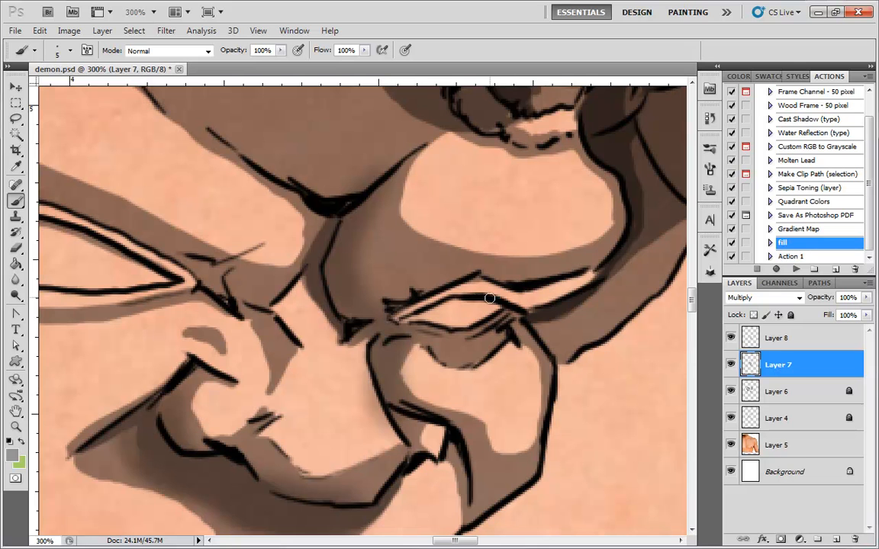
mouse_move(582, 285)
mouse_down()
mouse_move(505, 268)
mouse_move(480, 276)
mouse_move(519, 290)
mouse_up()
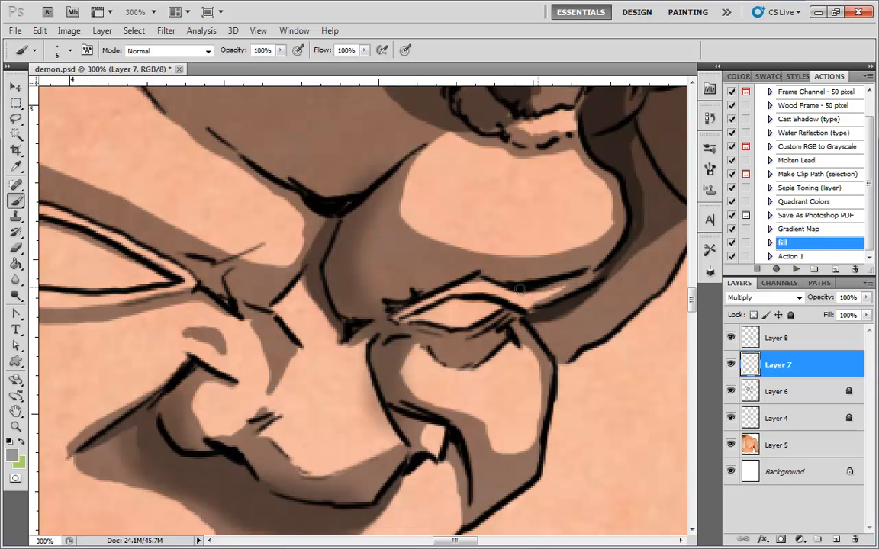
mouse_move(176, 373)
mouse_down()
mouse_move(459, 311)
mouse_move(310, 309)
mouse_move(208, 226)
mouse_move(204, 240)
mouse_move(202, 229)
mouse_move(251, 282)
mouse_move(225, 252)
mouse_move(248, 269)
mouse_move(311, 282)
mouse_up()
key(ctrl+minus)
key(ctrl+minus)
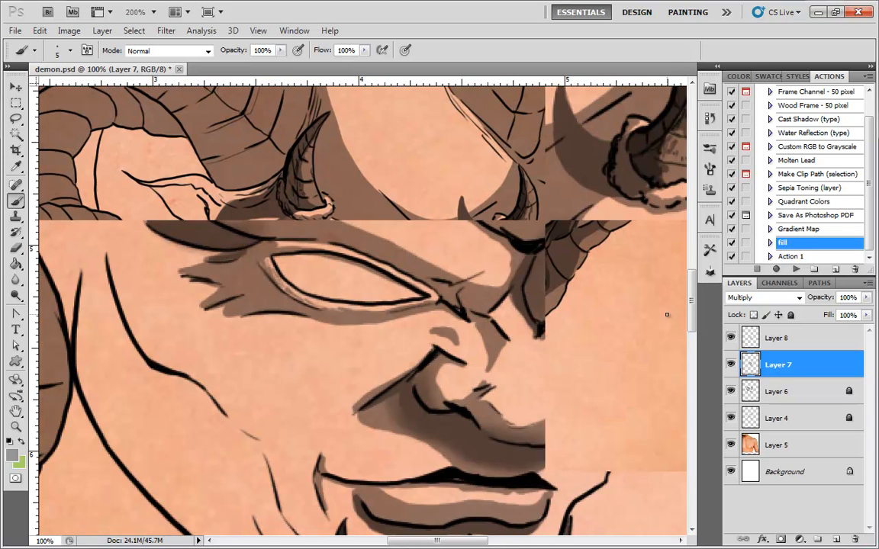
key(ctrl+plus)
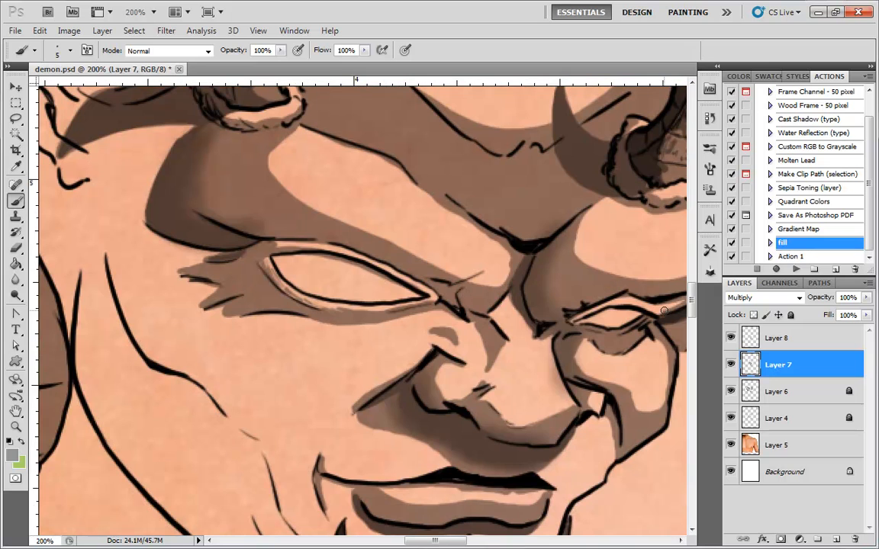
- Shade along the inside edges of both eyes beneath the eyelids
drag(276, 259, 315, 256)
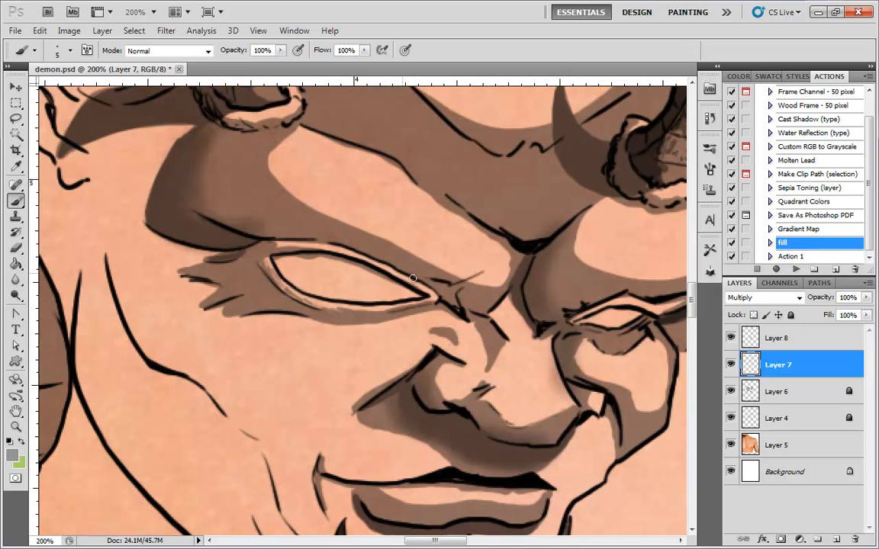
mouse_move(422, 295)
mouse_down()
mouse_move(342, 263)
mouse_move(279, 257)
mouse_up()
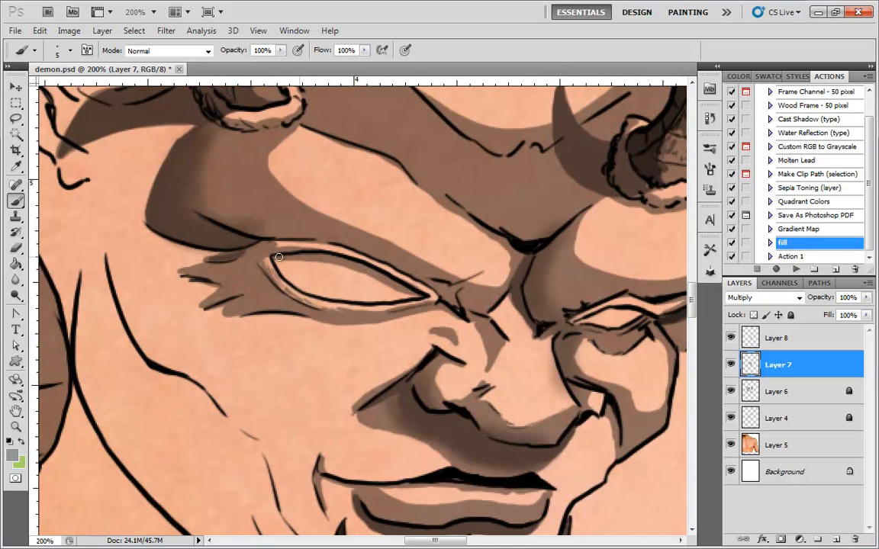
mouse_move(517, 325)
mouse_down()
mouse_move(477, 303)
mouse_move(522, 291)
mouse_up()
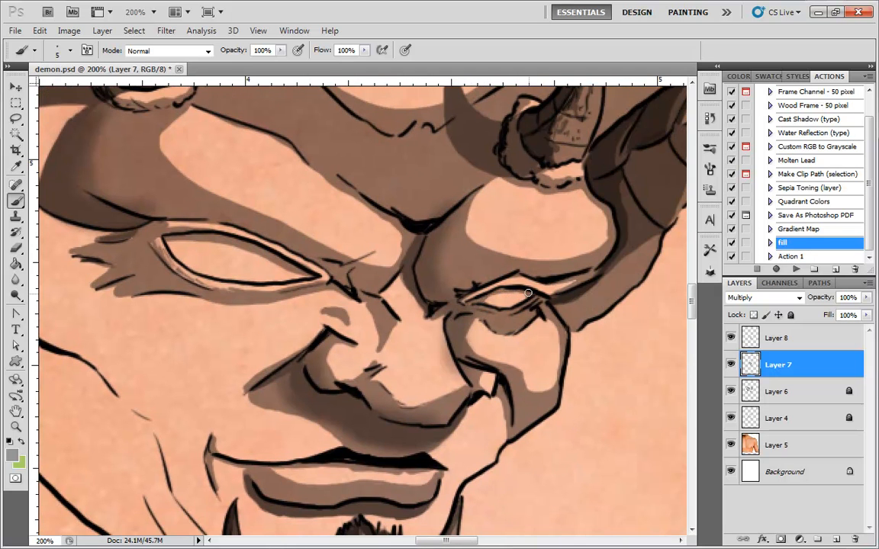
drag(270, 281, 351, 307)
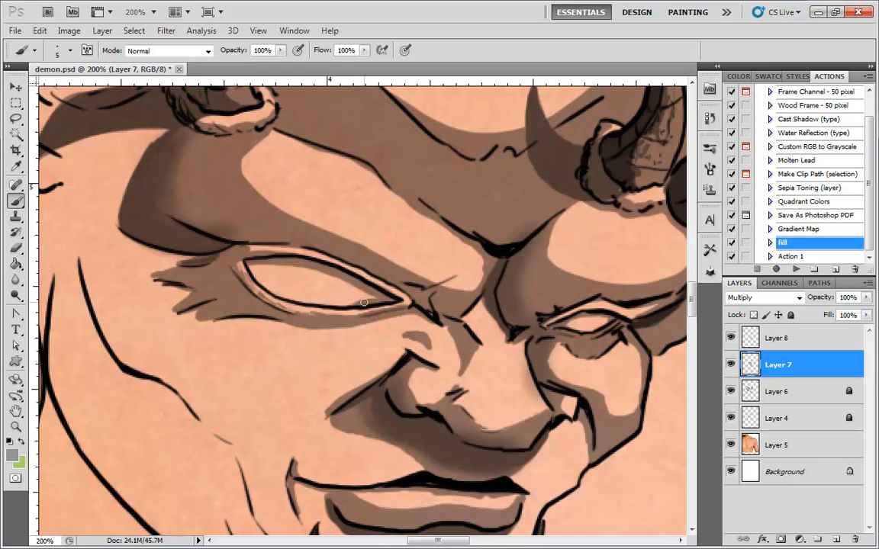
mouse_move(258, 267)
mouse_down()
mouse_move(272, 291)
mouse_move(256, 275)
mouse_up()
key(ctrl+minus)
key(ctrl+minus)
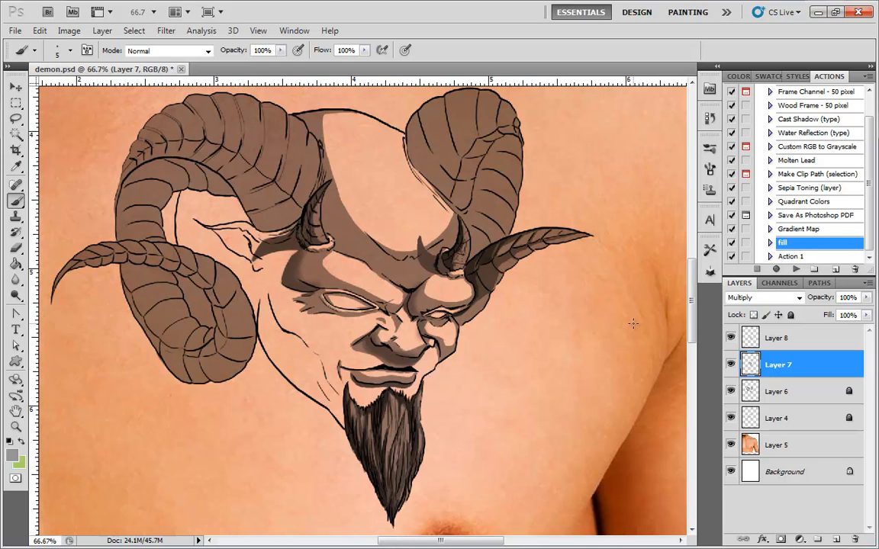
drag(494, 351, 534, 355)
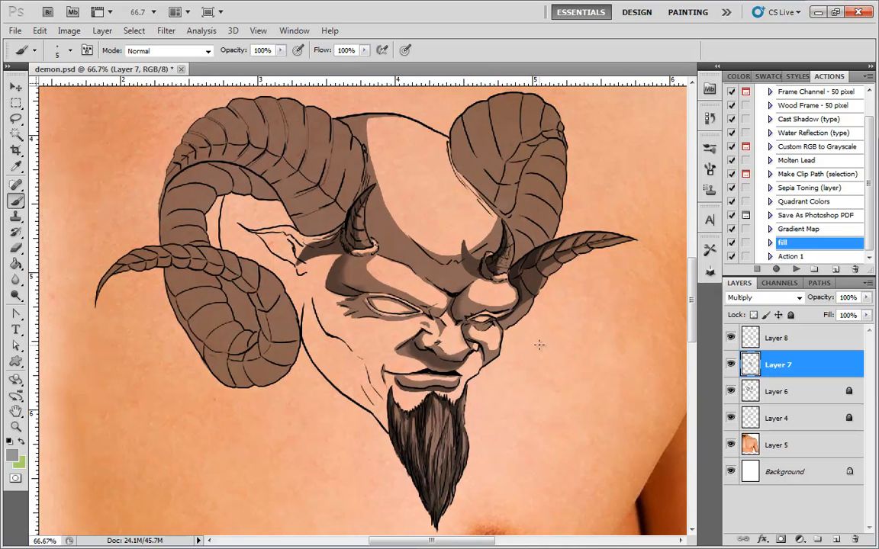
- Shade the inner folds, lower rim and upper edge of the left ear on Layer 7
key(ctrl+plus)
key(ctrl+plus)
drag(299, 220, 397, 343)
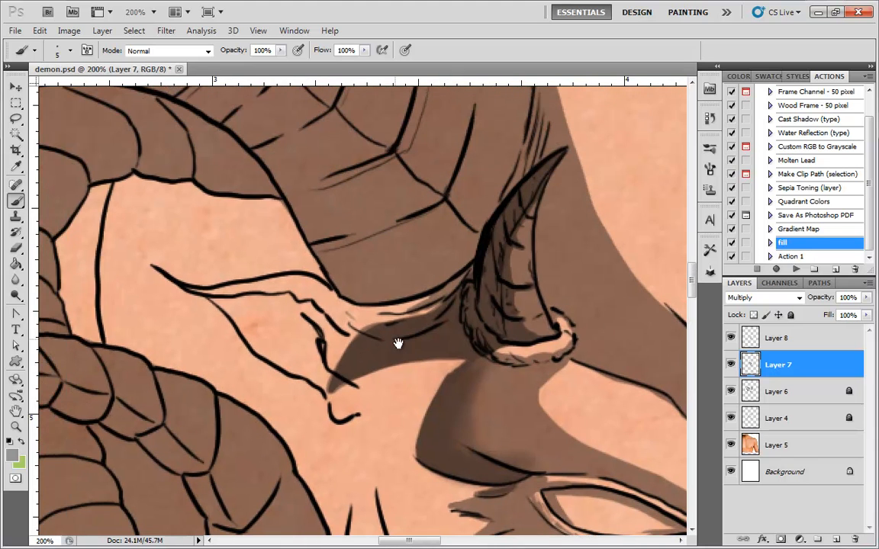
drag(317, 366, 316, 328)
mouse_move(319, 369)
mouse_down()
mouse_move(332, 376)
mouse_move(316, 363)
mouse_move(327, 315)
mouse_move(217, 298)
mouse_move(268, 298)
mouse_move(337, 331)
mouse_up()
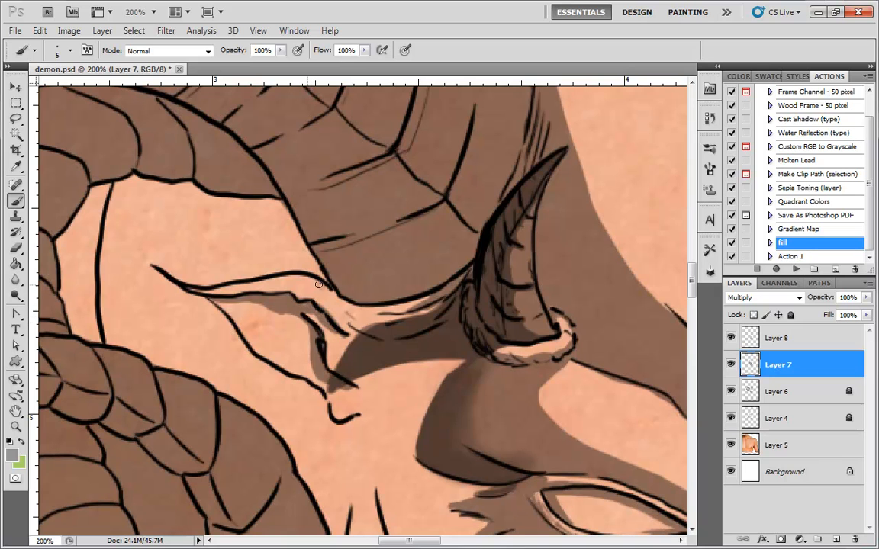
mouse_move(244, 313)
mouse_down()
mouse_move(319, 390)
mouse_move(329, 384)
mouse_move(349, 414)
mouse_up()
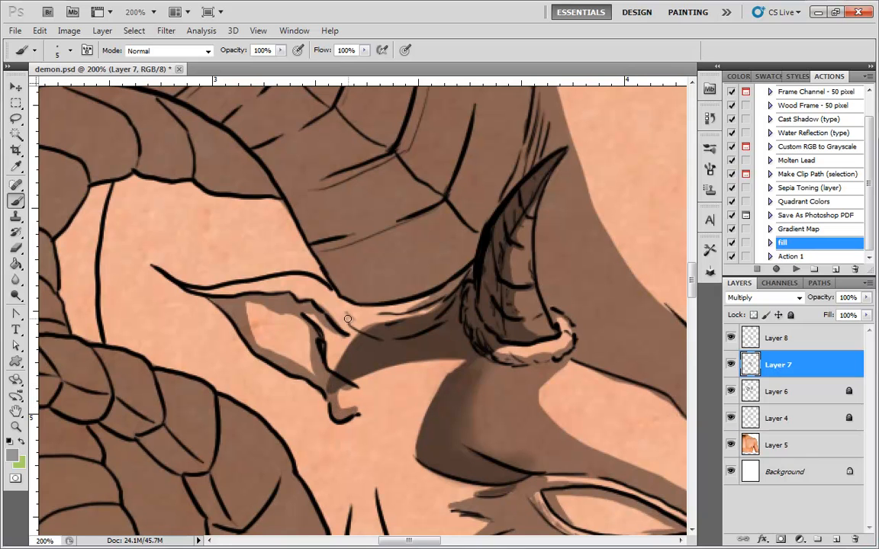
drag(341, 316, 193, 291)
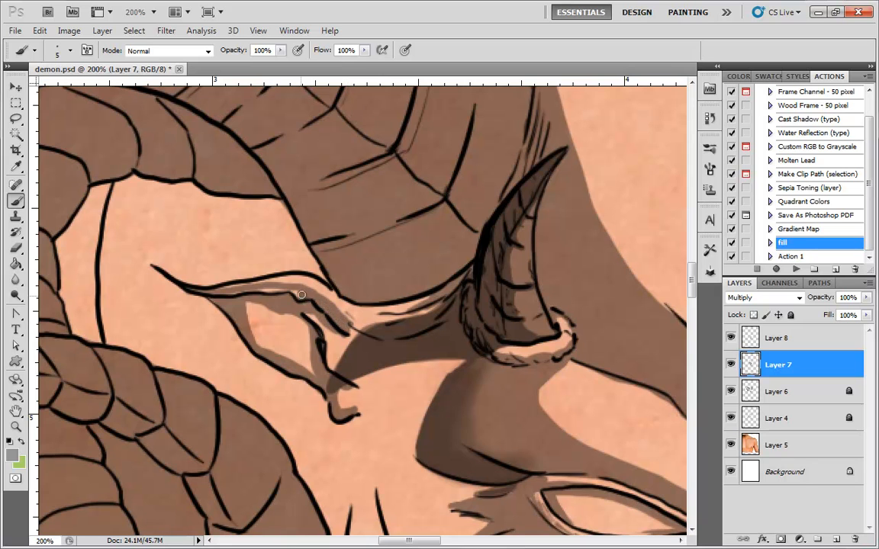
mouse_move(273, 241)
mouse_down()
mouse_move(150, 227)
mouse_move(282, 244)
mouse_up()
mouse_move(183, 220)
mouse_down()
mouse_move(181, 240)
mouse_move(219, 245)
mouse_up()
mouse_move(236, 226)
mouse_down()
mouse_move(238, 246)
mouse_move(247, 247)
mouse_up()
drag(207, 223, 249, 238)
drag(201, 232, 185, 230)
mouse_move(258, 238)
mouse_down()
mouse_move(157, 227)
mouse_move(186, 232)
mouse_up()
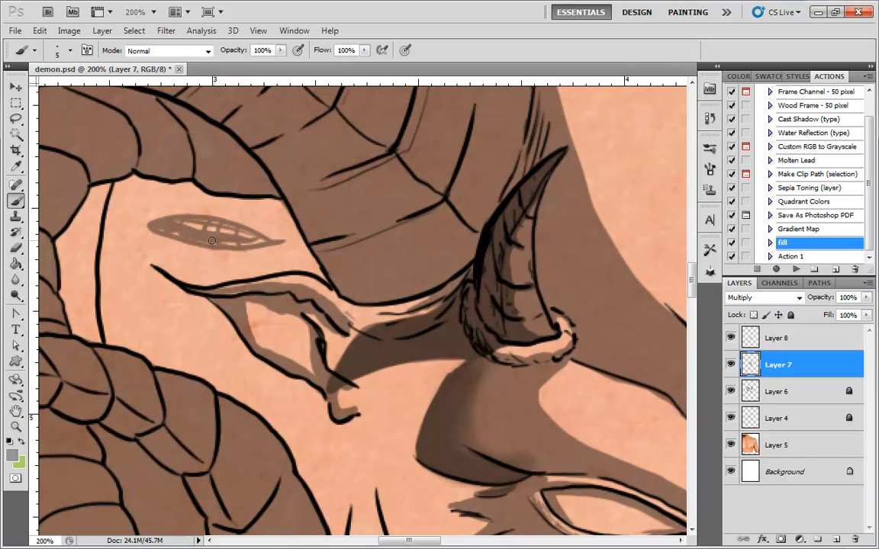
mouse_move(307, 174)
mouse_down()
mouse_move(246, 206)
mouse_move(267, 212)
mouse_up()
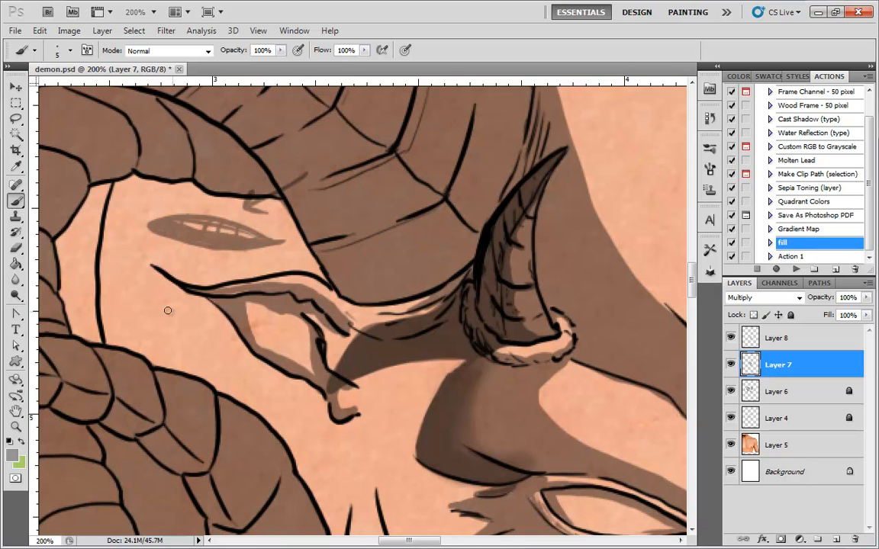
key(ctrl+alt+z)
key(ctrl+alt+z)
key(ctrl+alt+z)
key(ctrl+alt+z)
key(ctrl+alt+z)
key(ctrl+alt+z)
key(ctrl+alt+z)
key(ctrl+alt+z)
key(ctrl+alt+z)
key(ctrl+alt+z)
key(ctrl+alt+z)
key(ctrl+alt+z)
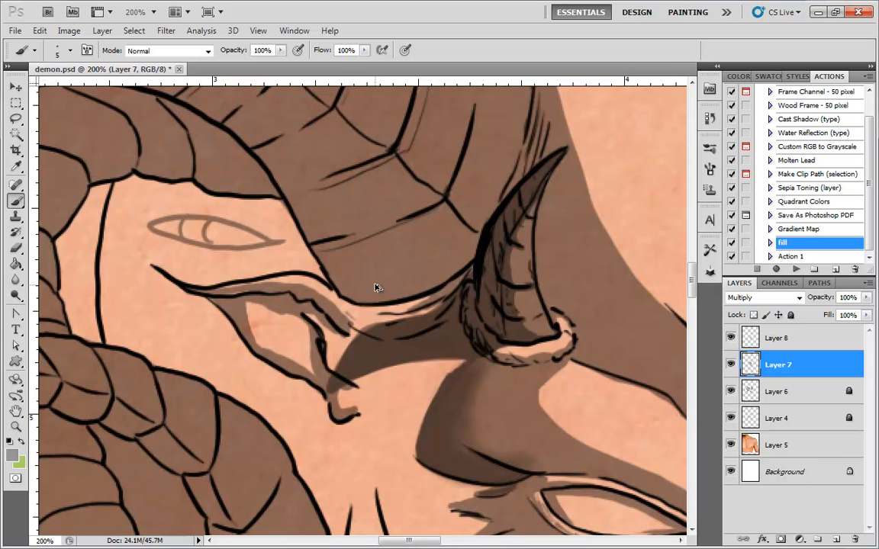
key(ctrl+alt+z)
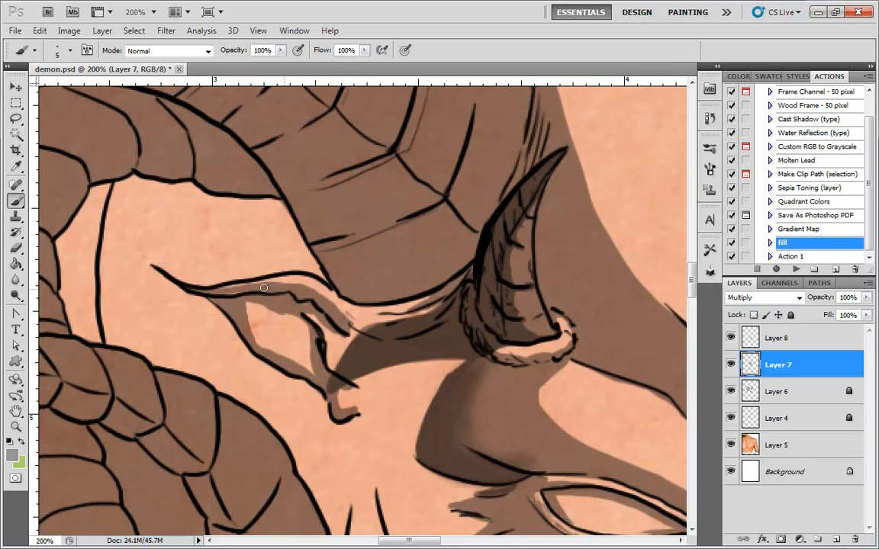
- Paint a darker shadow on Layer 8 beneath the ear's upper fold, and return to Layer 7
click(775, 338)
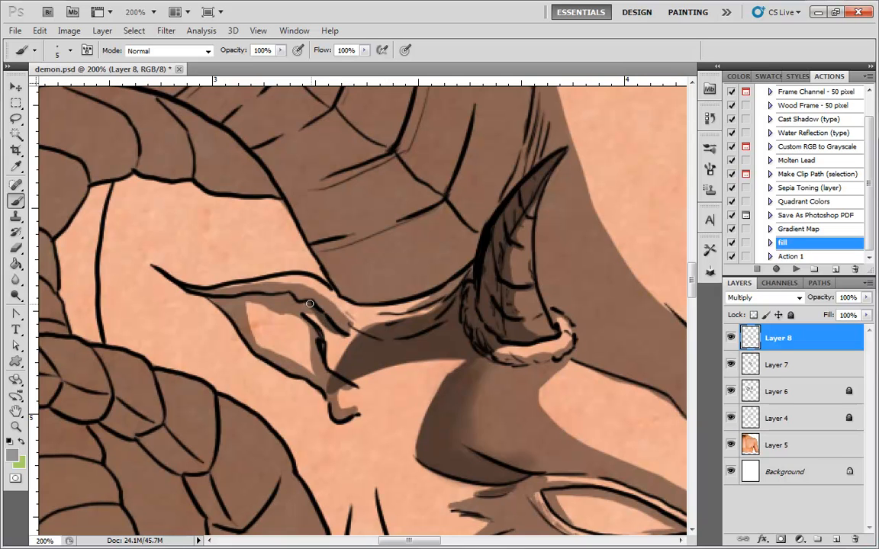
mouse_move(272, 294)
mouse_down()
mouse_move(240, 297)
mouse_move(300, 308)
mouse_up()
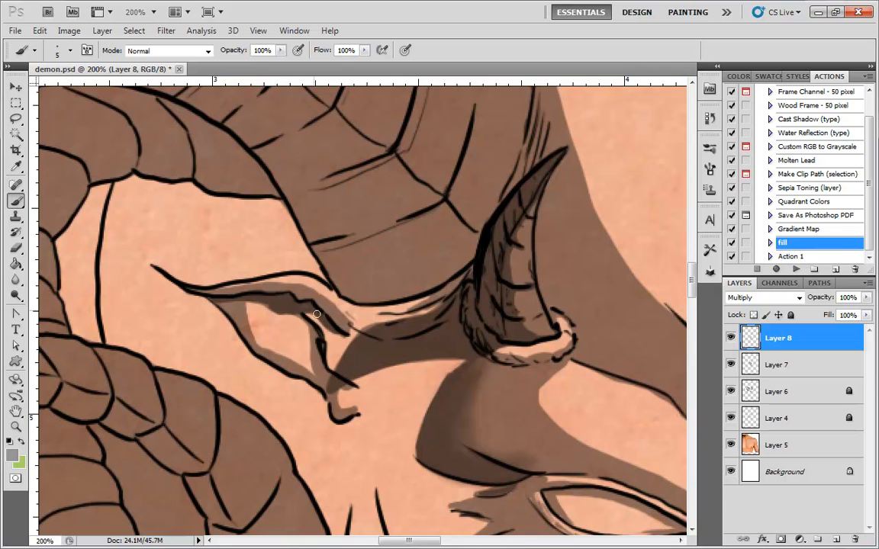
click(767, 368)
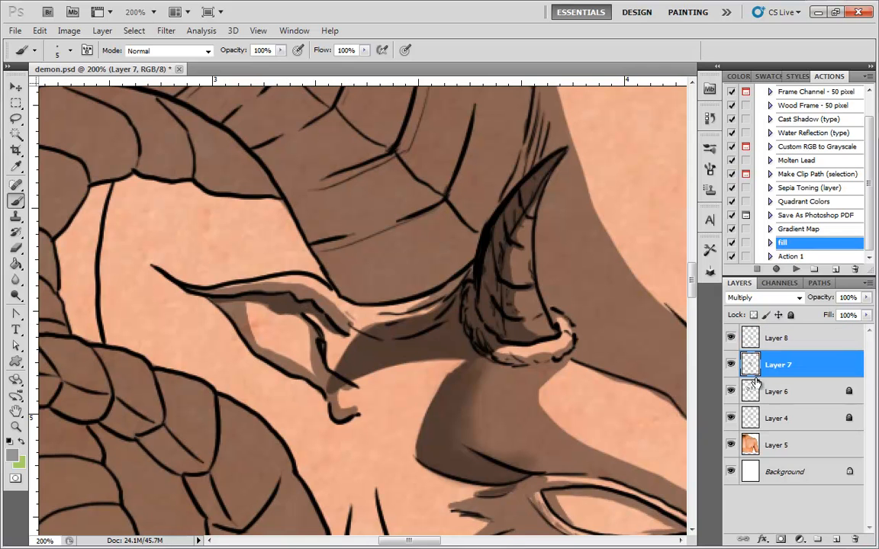
drag(358, 273, 367, 308)
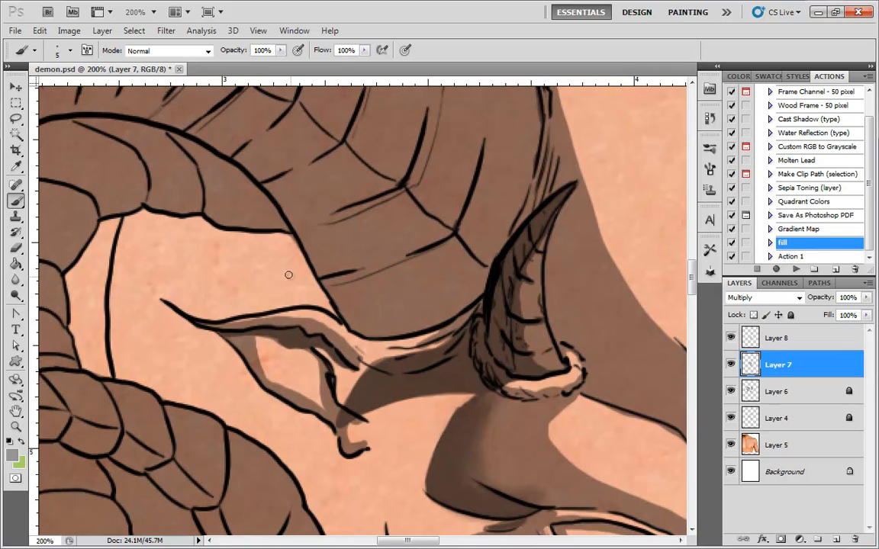
- Paint a dark shadow on Layer 8 along the inner segments beneath the left horn's upper curve
mouse_move(304, 301)
mouse_down()
mouse_move(266, 241)
mouse_move(166, 156)
mouse_move(86, 113)
mouse_move(130, 116)
mouse_move(183, 159)
mouse_up()
key(ctrl+z)
click(778, 338)
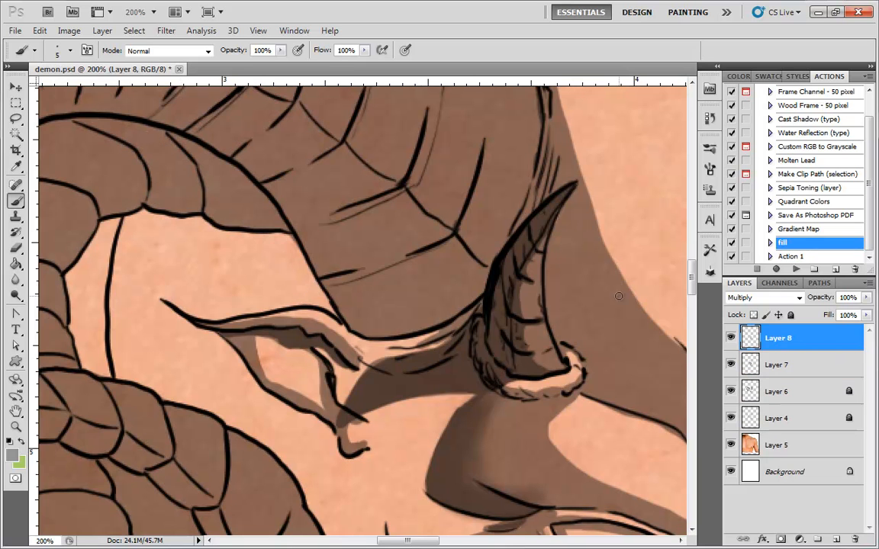
mouse_move(76, 120)
mouse_down()
mouse_move(98, 118)
mouse_move(170, 151)
mouse_move(302, 295)
mouse_move(263, 215)
mouse_move(283, 233)
mouse_move(248, 205)
mouse_move(214, 197)
mouse_move(249, 196)
mouse_move(359, 314)
mouse_up()
mouse_move(218, 240)
mouse_down()
mouse_move(213, 229)
mouse_move(225, 250)
mouse_move(220, 240)
mouse_move(263, 256)
mouse_move(267, 248)
mouse_move(326, 306)
mouse_up()
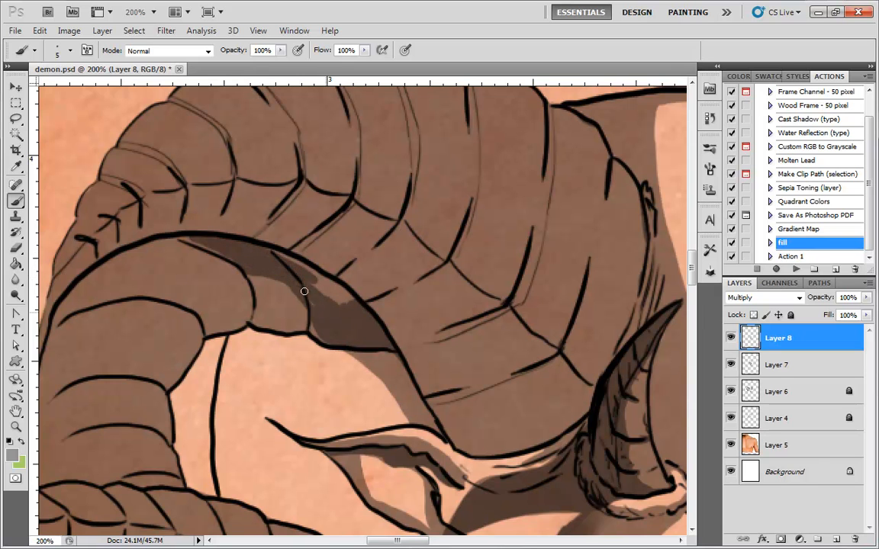
mouse_move(272, 258)
mouse_down()
mouse_move(256, 232)
mouse_move(355, 308)
mouse_move(303, 276)
mouse_up()
drag(294, 328, 523, 259)
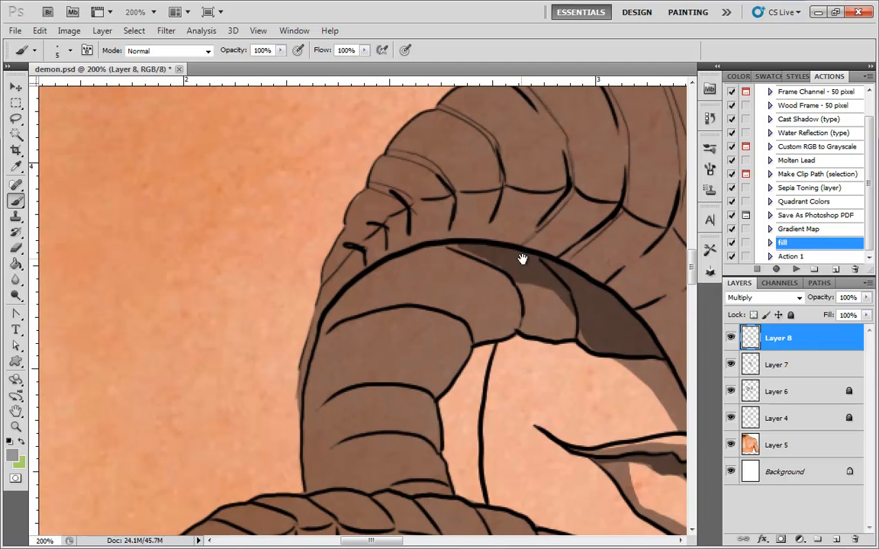
mouse_move(421, 248)
mouse_down()
mouse_move(323, 320)
mouse_move(522, 245)
mouse_move(324, 326)
mouse_up()
- Unlock Layer 6 for editing and activate the Eraser
drag(633, 395, 490, 198)
drag(537, 368, 579, 267)
key(ctrl+minus)
key(ctrl+minus)
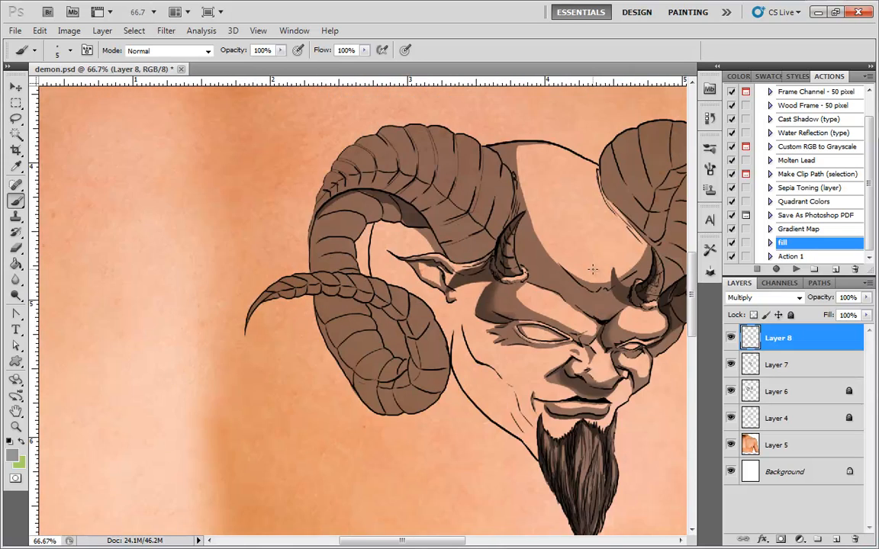
key(ctrl+plus)
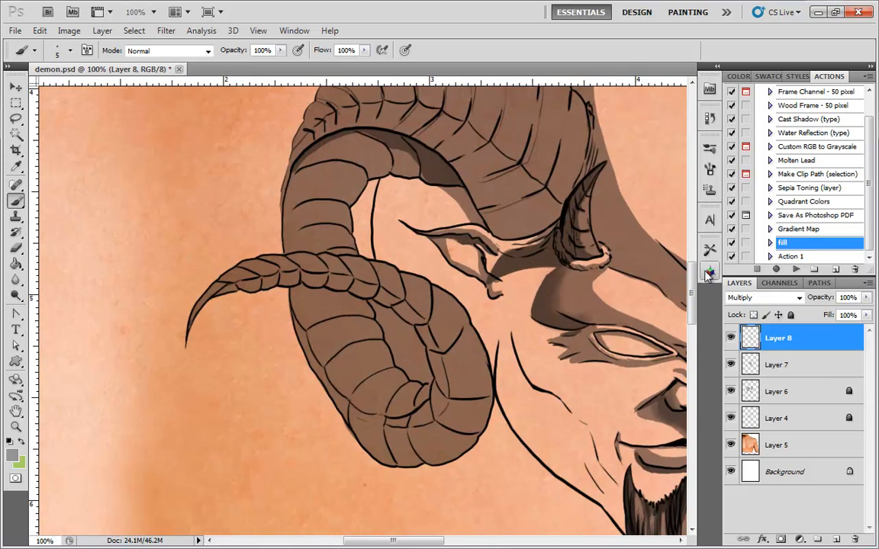
click(731, 392)
click(731, 393)
click(779, 391)
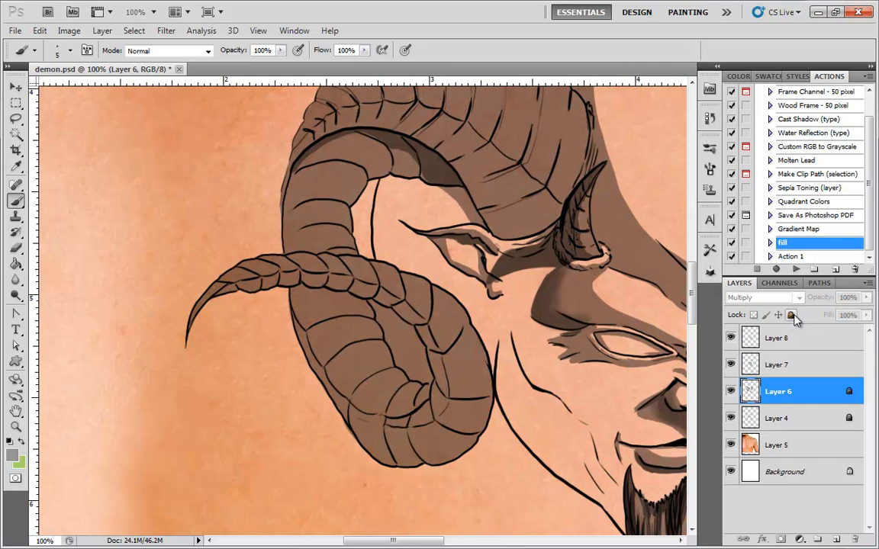
key(e)
- Erase the brown fill from the open gap inside the left horn's lower loop on Layer 6, and lock the layer again
key(ctrl+plus)
key(ctrl+plus)
drag(536, 392, 360, 249)
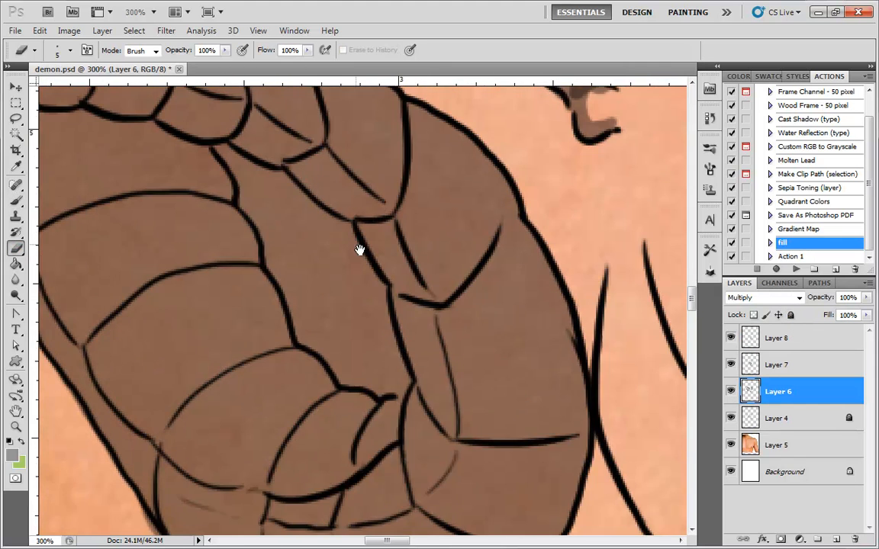
key(ctrl+minus)
key(ctrl+minus)
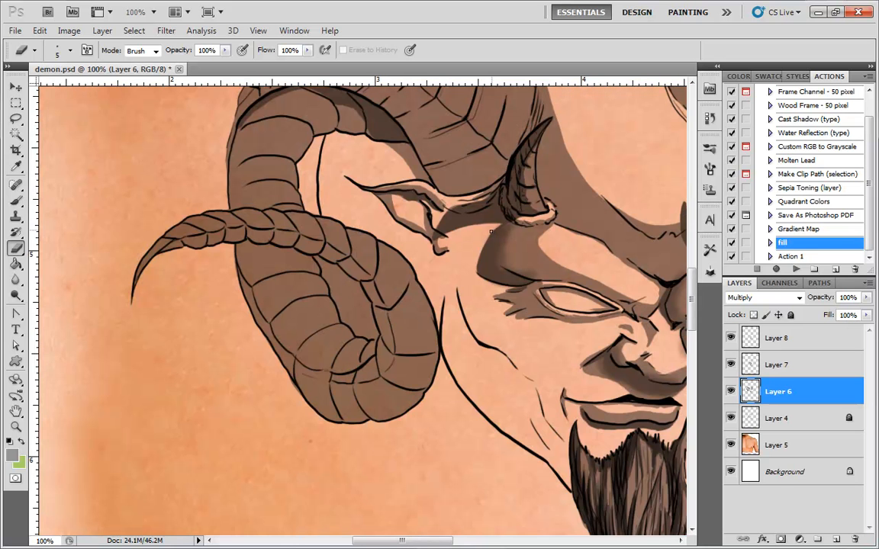
key(ctrl+plus)
key(ctrl+plus)
mouse_move(233, 168)
mouse_down()
mouse_move(231, 152)
mouse_move(233, 168)
mouse_up()
mouse_move(242, 203)
mouse_down()
mouse_move(300, 337)
mouse_move(357, 385)
mouse_move(404, 385)
mouse_move(381, 290)
mouse_move(342, 227)
mouse_move(251, 161)
mouse_move(279, 257)
mouse_move(254, 185)
mouse_move(261, 176)
mouse_move(306, 224)
mouse_move(268, 232)
mouse_move(245, 187)
mouse_move(309, 217)
mouse_move(332, 253)
mouse_move(318, 225)
mouse_move(329, 221)
mouse_move(384, 337)
mouse_move(361, 261)
mouse_move(324, 273)
mouse_move(326, 307)
mouse_move(286, 224)
mouse_move(300, 300)
mouse_move(287, 280)
mouse_move(289, 287)
mouse_move(329, 358)
mouse_move(338, 360)
mouse_move(320, 294)
mouse_move(337, 265)
mouse_move(376, 358)
mouse_move(321, 341)
mouse_move(375, 382)
mouse_move(374, 339)
mouse_move(389, 367)
mouse_up()
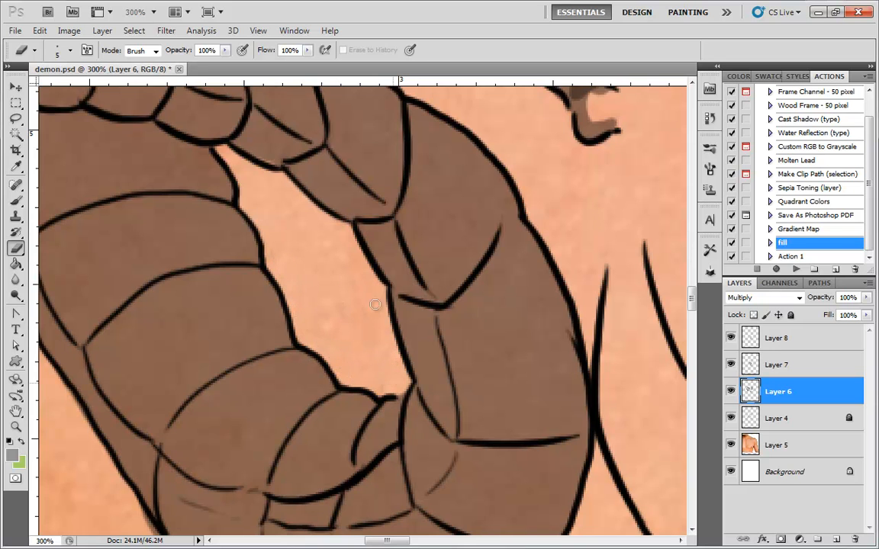
key(ctrl+minus)
key(ctrl+minus)
key(ctrl+minus)
drag(527, 214, 516, 260)
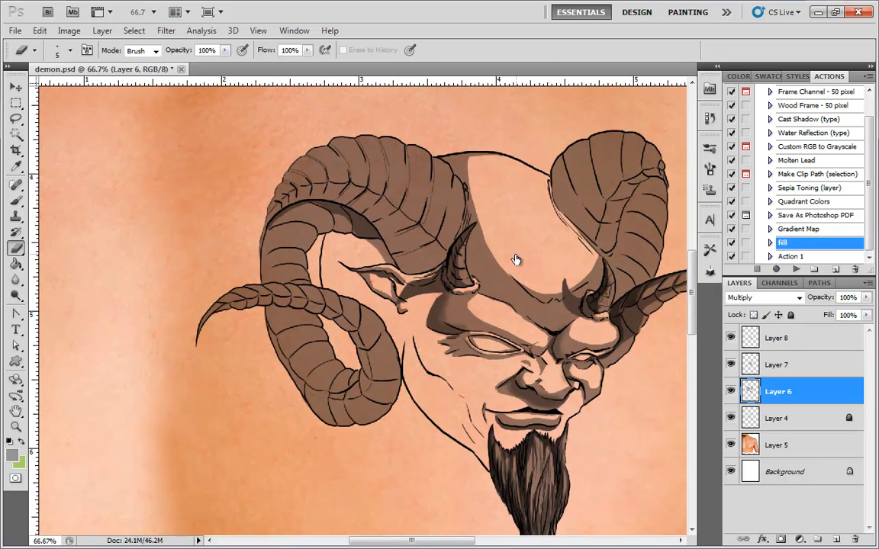
click(791, 315)
- Paint a dark shadow band on Layer 8 across the left horn's lower loop, beneath the overlapping horn tip
click(779, 338)
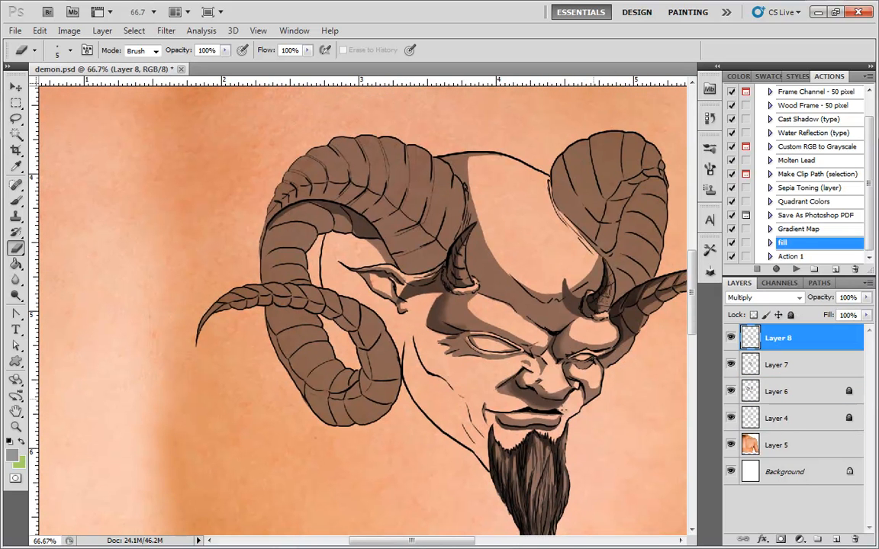
click(16, 199)
key(ctrl+plus)
key(ctrl+plus)
drag(350, 355, 497, 278)
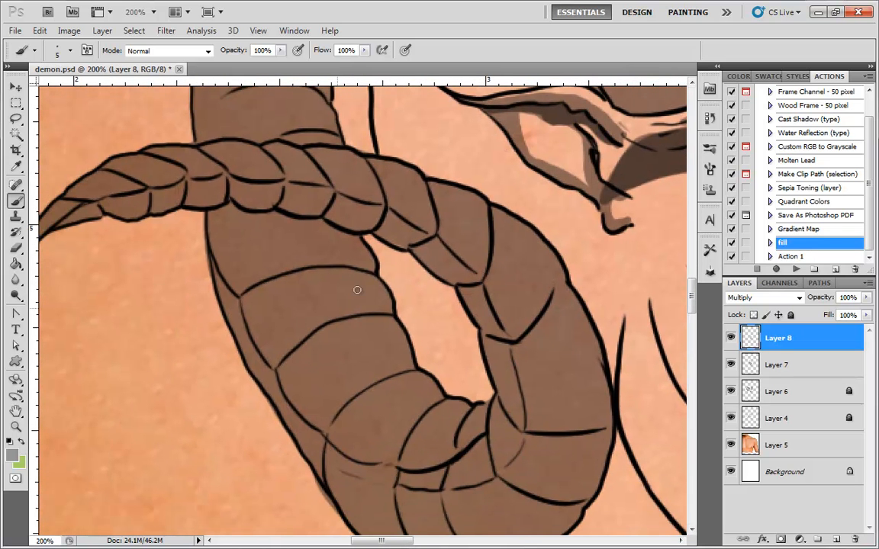
mouse_move(391, 300)
mouse_down()
mouse_move(335, 293)
mouse_move(247, 316)
mouse_up()
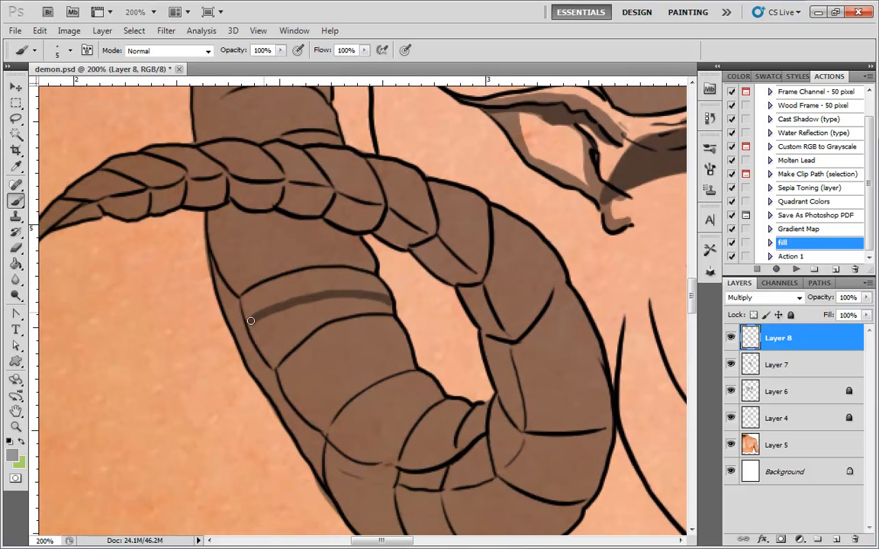
mouse_move(400, 336)
mouse_down()
mouse_move(282, 353)
mouse_move(269, 365)
mouse_move(266, 390)
mouse_move(265, 367)
mouse_move(262, 384)
mouse_move(248, 342)
mouse_move(259, 372)
mouse_move(249, 361)
mouse_move(302, 328)
mouse_move(257, 343)
mouse_move(282, 313)
mouse_move(270, 316)
mouse_move(277, 336)
mouse_move(266, 353)
mouse_move(319, 335)
mouse_move(284, 350)
mouse_move(399, 333)
mouse_move(389, 304)
mouse_move(343, 298)
mouse_move(286, 314)
mouse_move(348, 302)
mouse_move(320, 321)
mouse_move(326, 330)
mouse_move(377, 306)
mouse_move(361, 321)
mouse_move(392, 326)
mouse_up()
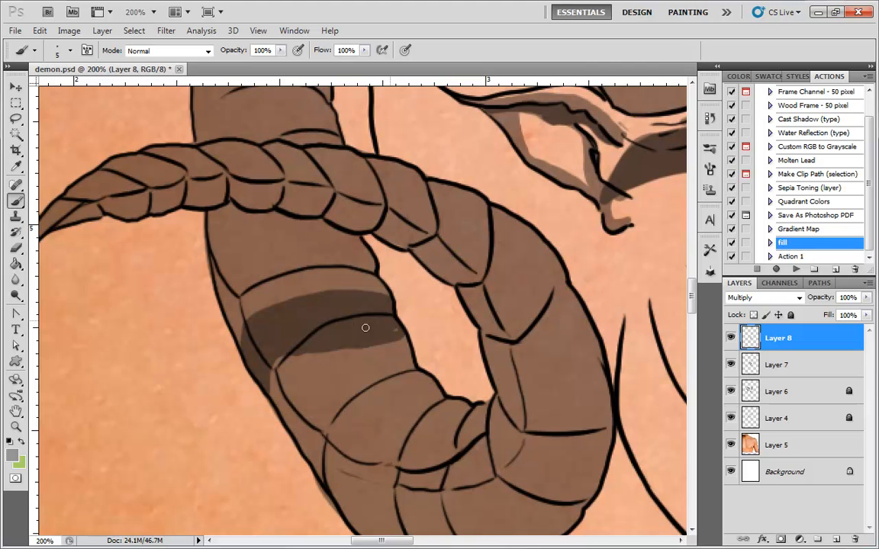
- Outline and fill a rounded cast shadow on Layer 8 on the forehead along the right horn's inner edge
key(ctrl+minus)
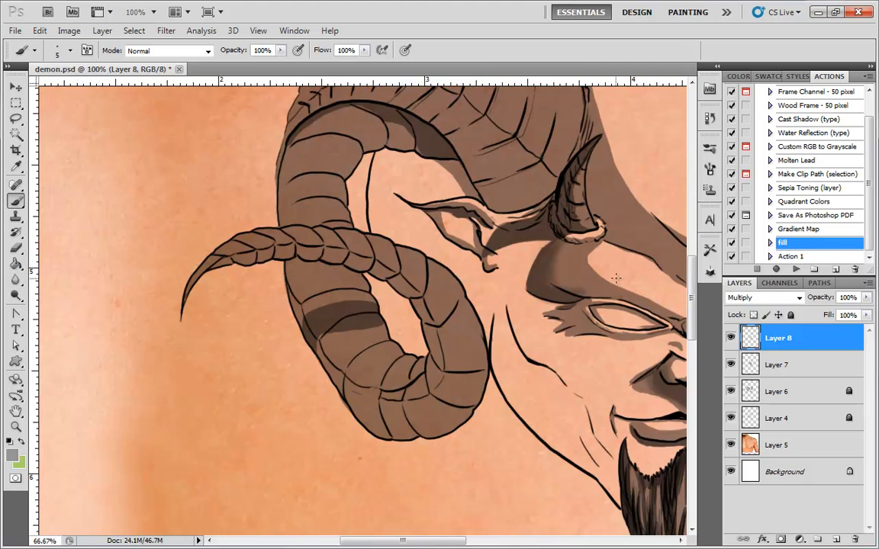
key(ctrl+minus)
drag(568, 286, 368, 296)
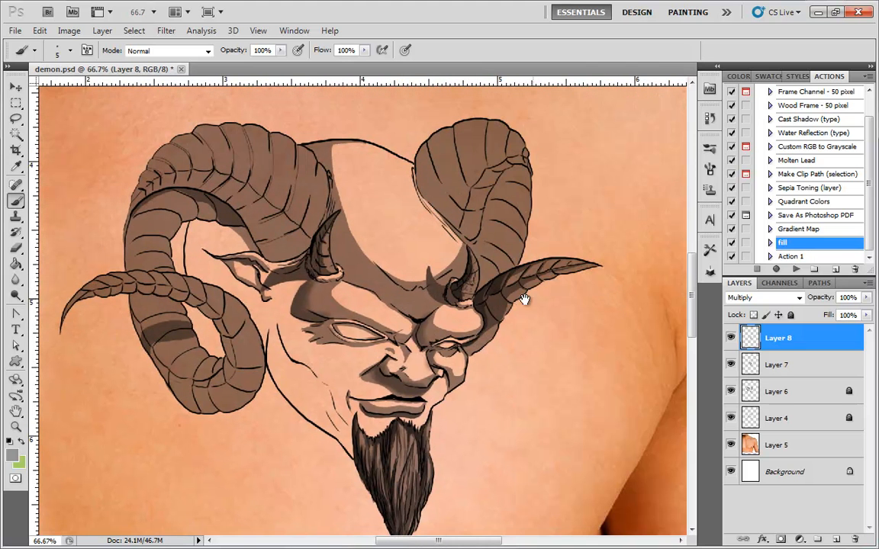
drag(461, 309, 510, 347)
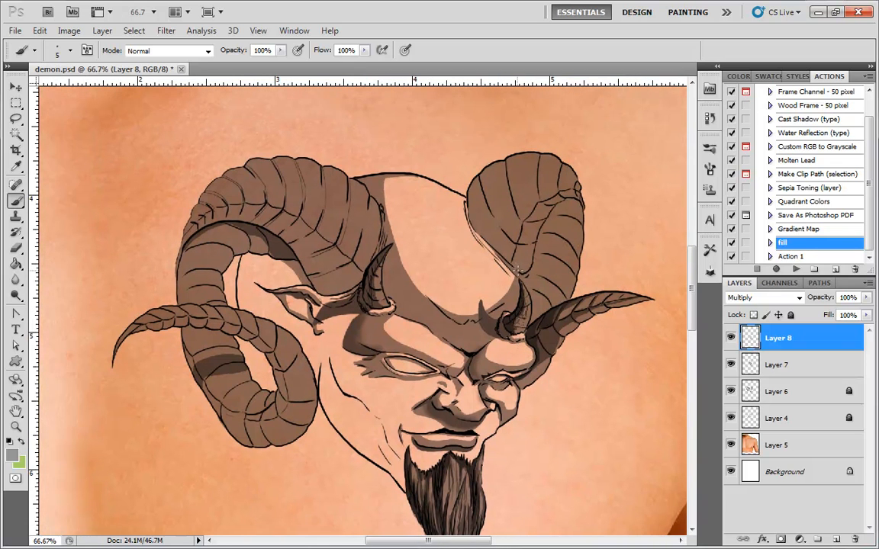
drag(519, 273, 444, 236)
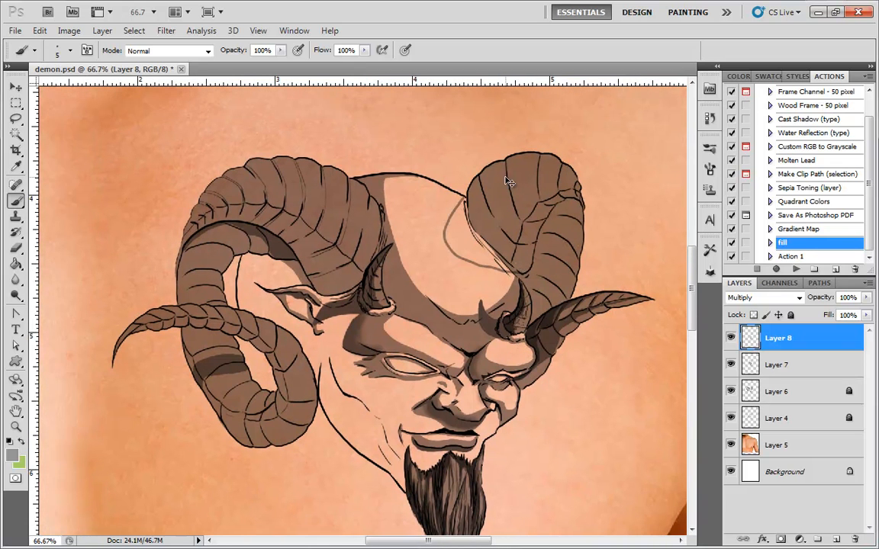
key(ctrl+plus)
key(ctrl+plus)
drag(672, 211, 280, 438)
mouse_move(275, 203)
mouse_down()
mouse_move(276, 261)
mouse_move(269, 251)
mouse_move(254, 269)
mouse_move(266, 215)
mouse_move(285, 305)
mouse_move(312, 341)
mouse_move(287, 299)
mouse_move(426, 422)
mouse_move(363, 357)
mouse_move(387, 396)
mouse_move(369, 405)
mouse_move(396, 421)
mouse_move(327, 355)
mouse_move(411, 418)
mouse_move(330, 381)
mouse_move(311, 383)
mouse_move(340, 399)
mouse_move(287, 383)
mouse_move(360, 398)
mouse_move(268, 276)
mouse_move(260, 301)
mouse_move(260, 228)
mouse_move(239, 257)
mouse_move(221, 323)
mouse_move(219, 305)
mouse_move(228, 338)
mouse_move(265, 379)
mouse_move(229, 290)
mouse_move(238, 289)
mouse_move(246, 348)
mouse_move(259, 359)
mouse_move(254, 292)
mouse_move(267, 327)
mouse_move(267, 280)
mouse_move(259, 278)
mouse_move(264, 337)
mouse_up()
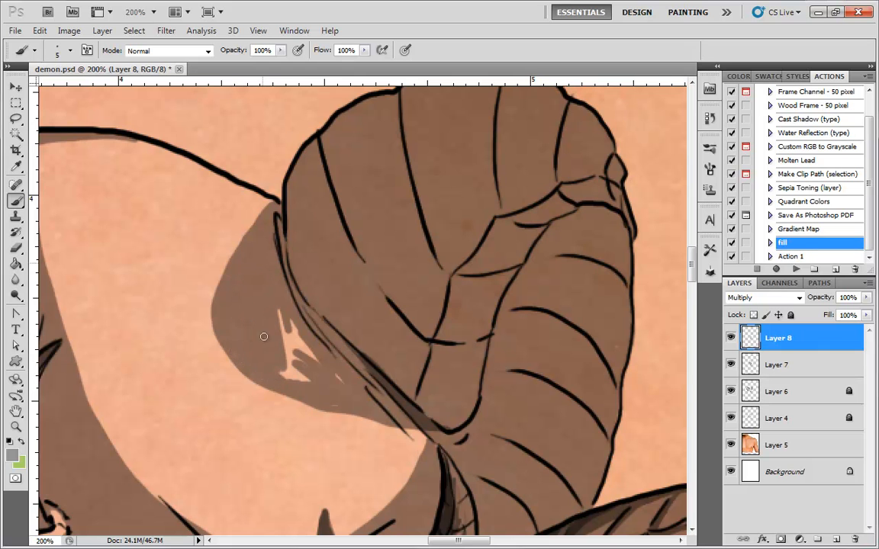
mouse_move(278, 253)
mouse_down()
mouse_move(288, 338)
mouse_move(268, 353)
mouse_move(309, 384)
mouse_move(270, 367)
mouse_move(273, 296)
mouse_move(312, 373)
mouse_move(334, 379)
mouse_up()
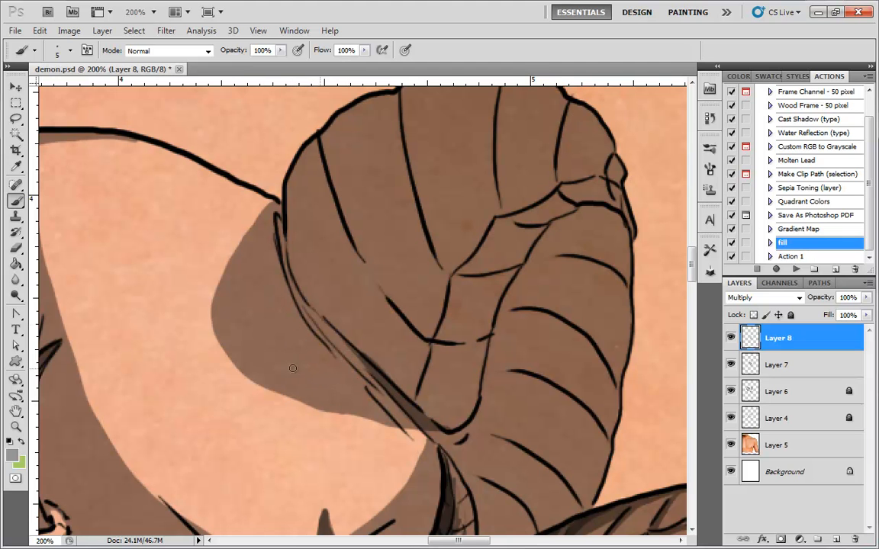
- Outline a shadow area on Layer 7 on the side of the head between the left horn and the ear
key(ctrl+minus)
key(ctrl+minus)
key(ctrl+minus)
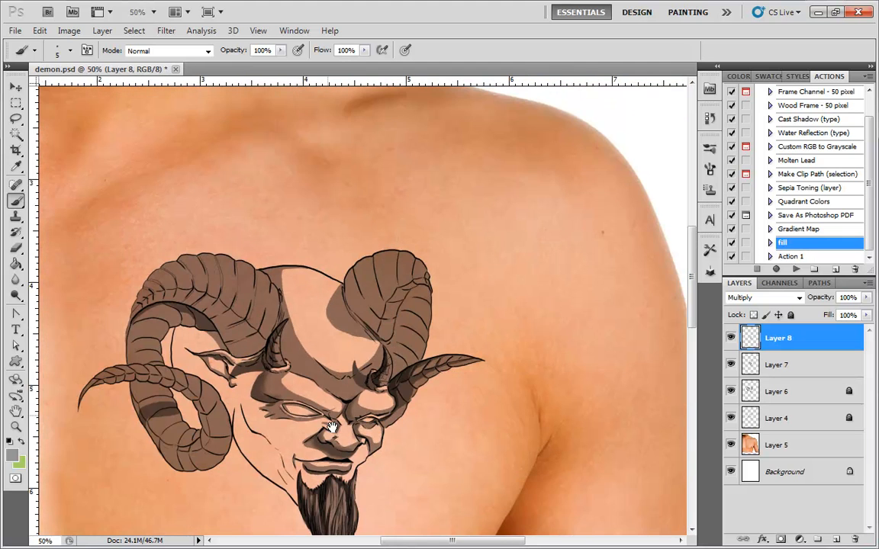
drag(330, 425, 427, 398)
key(ctrl+plus)
key(ctrl+plus)
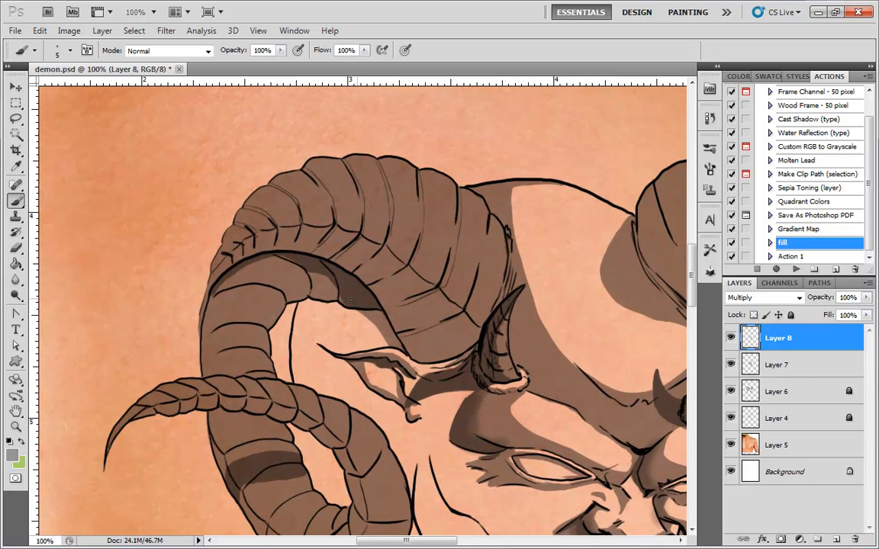
click(775, 370)
key(ctrl+plus)
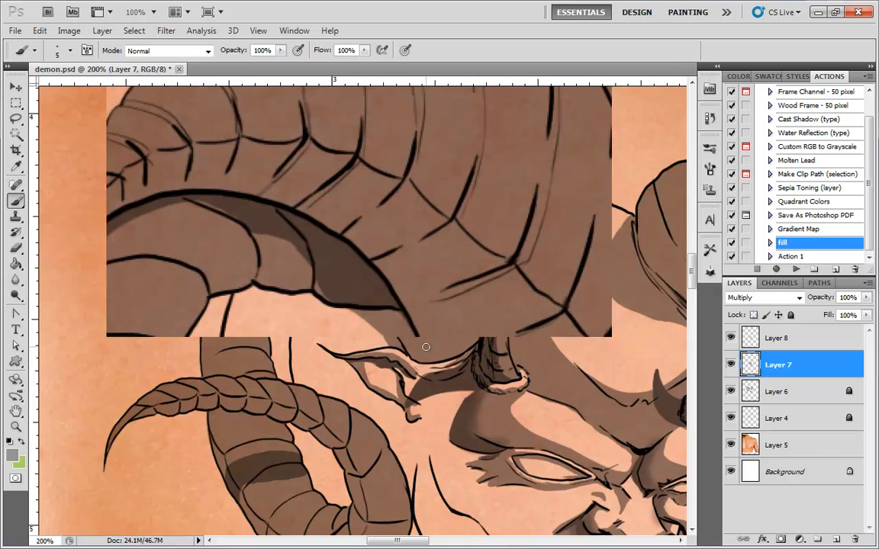
drag(528, 384, 481, 258)
drag(521, 343, 489, 274)
mouse_move(258, 110)
mouse_down()
mouse_move(234, 198)
mouse_move(245, 293)
mouse_up()
drag(221, 108, 274, 185)
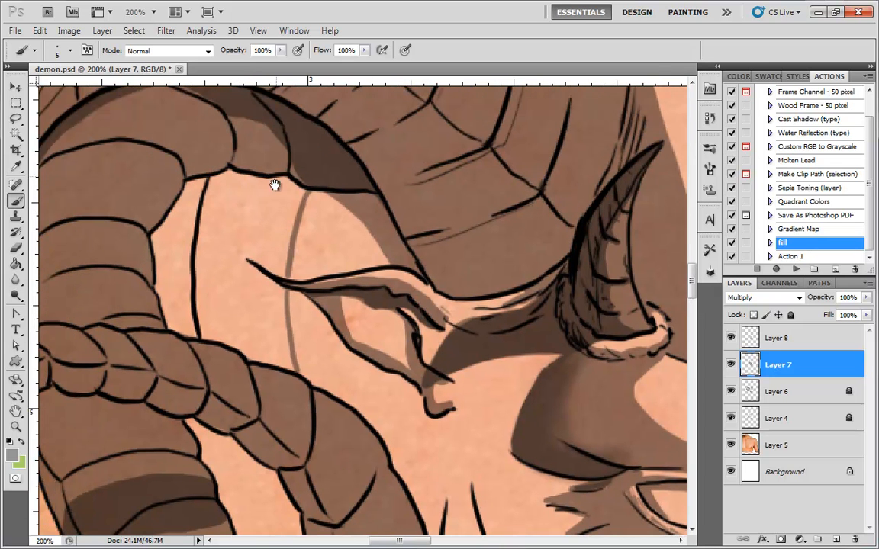
mouse_move(207, 180)
mouse_down()
mouse_move(197, 316)
mouse_move(277, 329)
mouse_up()
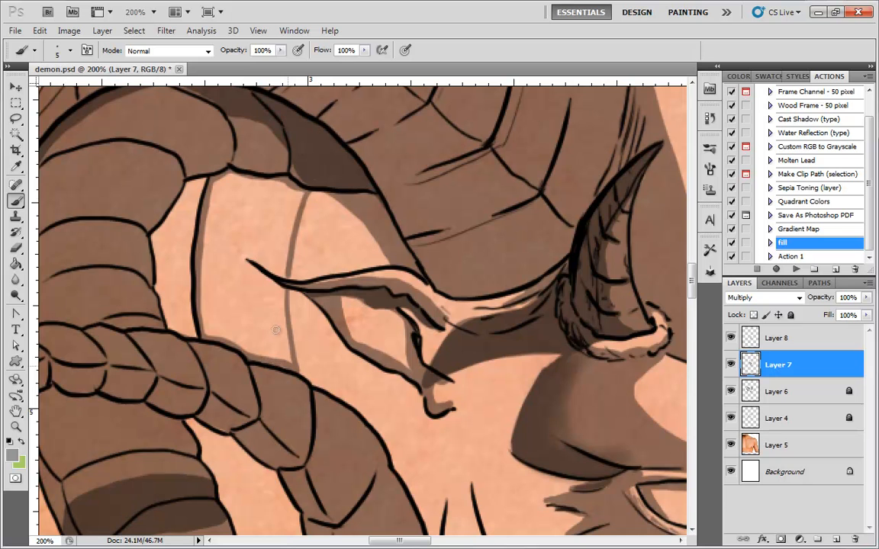
click(17, 136)
click(267, 218)
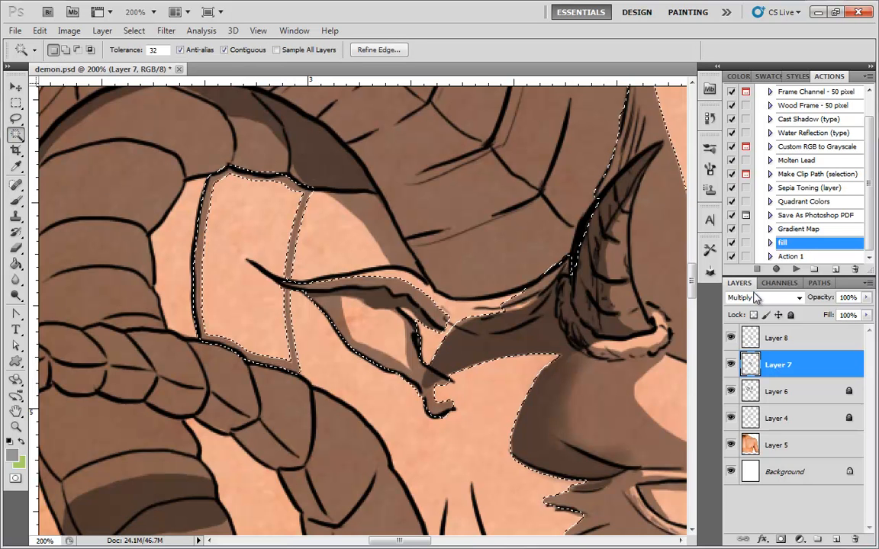
click(15, 118)
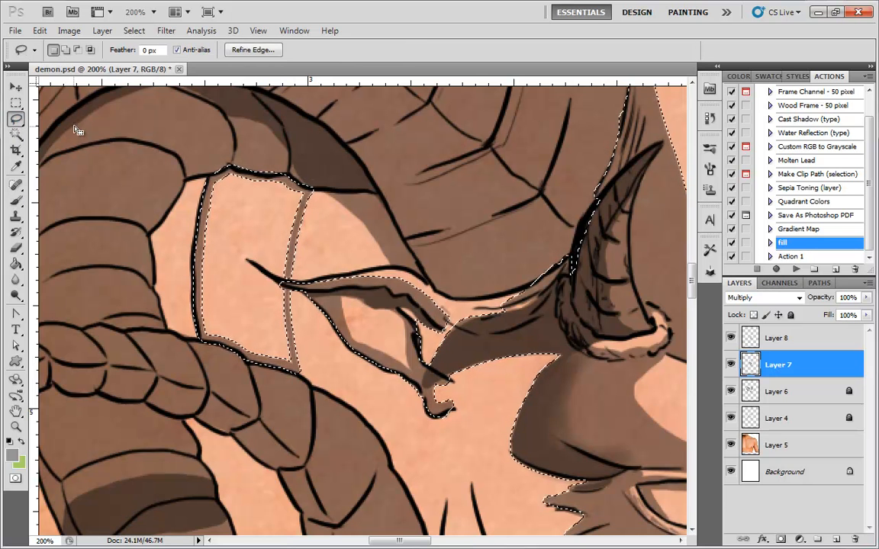
key(ctrl+d)
- Close the gaps in the shadow outline behind the left ear, and fill the enclosed area using the recorded fill action
key(b)
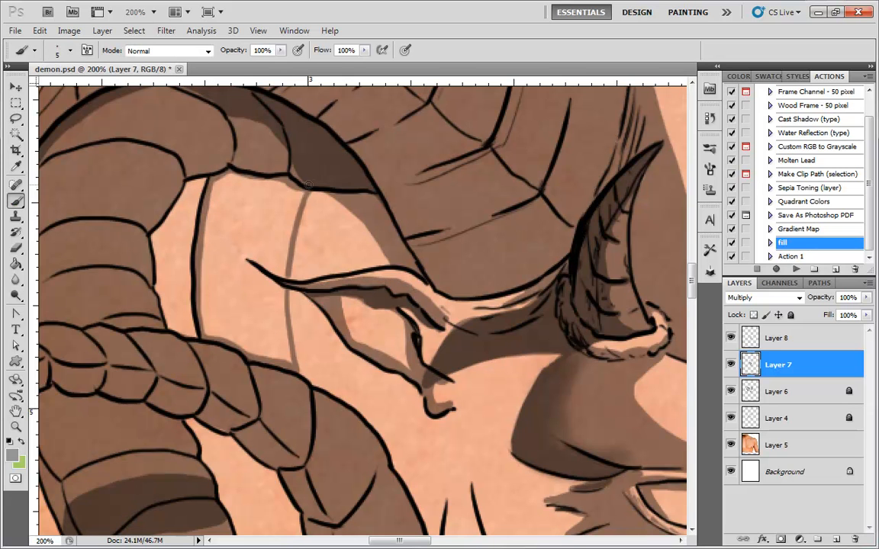
drag(281, 181, 219, 175)
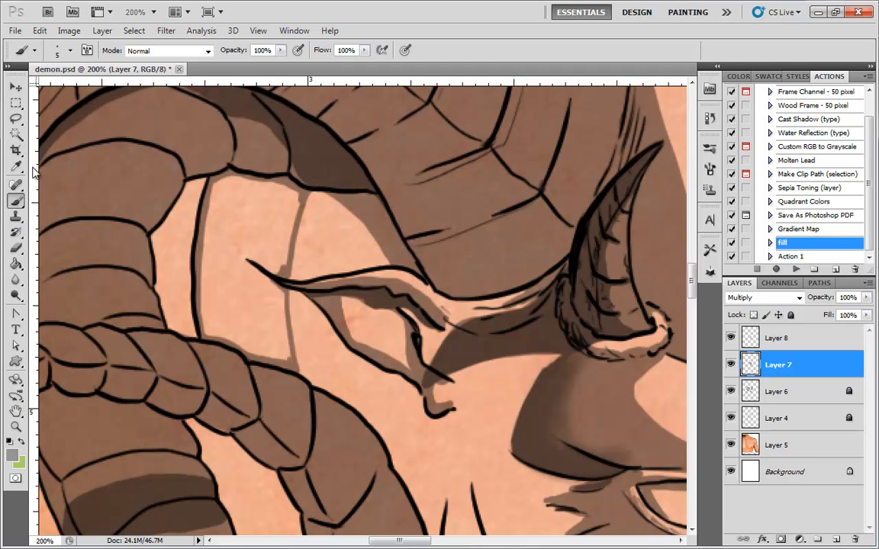
click(15, 134)
click(261, 217)
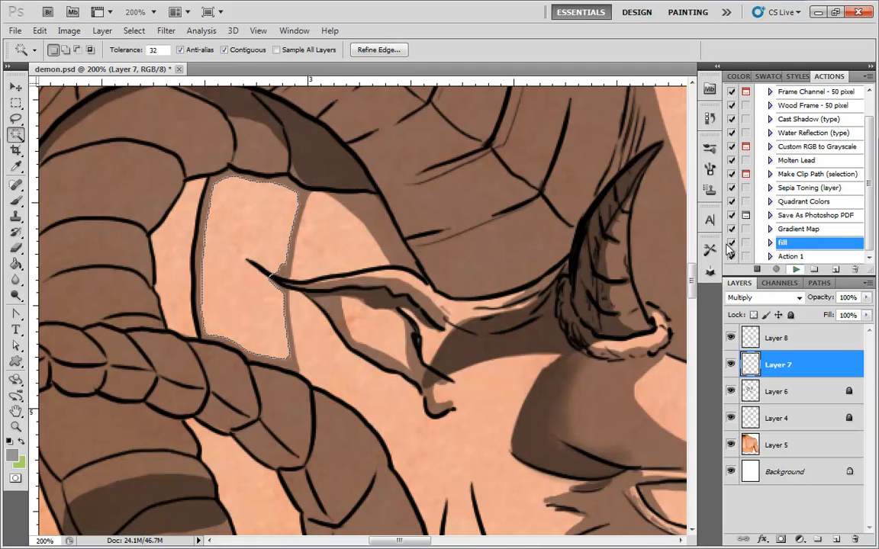
click(16, 119)
click(61, 112)
click(17, 201)
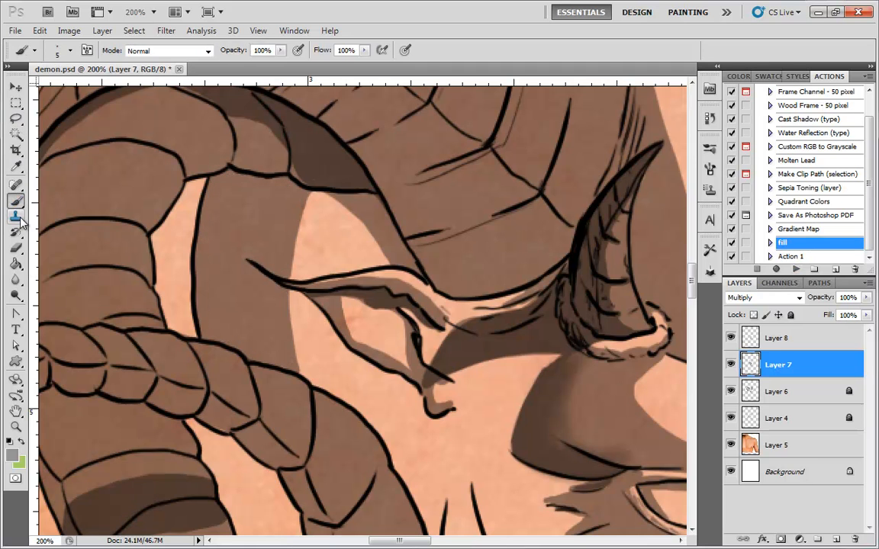
- Outline a shadow on Layer 7 along the outer side of the left horn's curled section and fill it using the recorded fill action
key(ctrl+minus)
key(ctrl+plus)
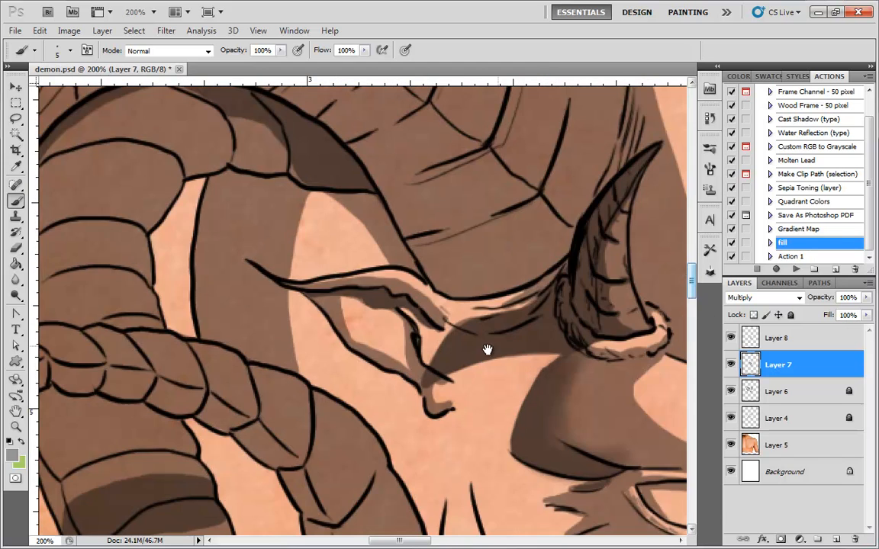
drag(376, 236, 453, 327)
drag(519, 307, 542, 353)
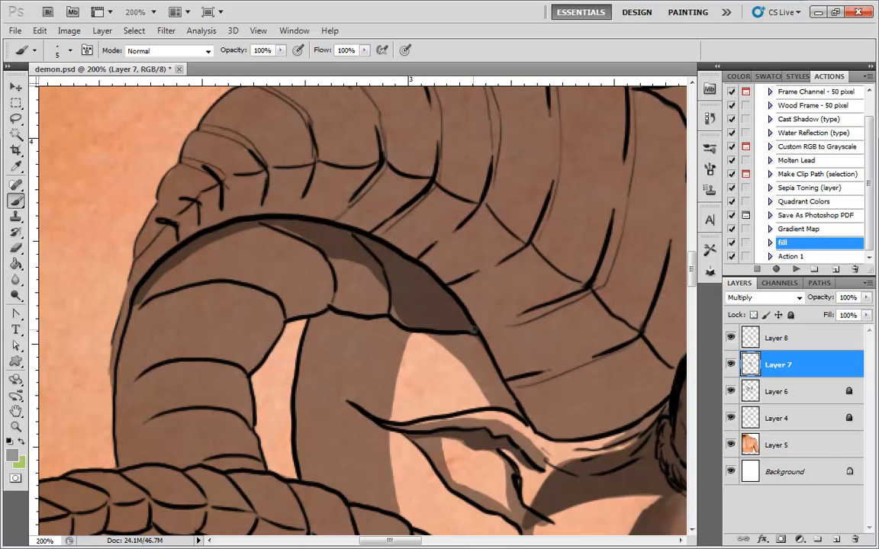
mouse_move(364, 239)
mouse_down()
mouse_move(309, 232)
mouse_move(268, 240)
mouse_move(201, 315)
mouse_move(193, 342)
mouse_up()
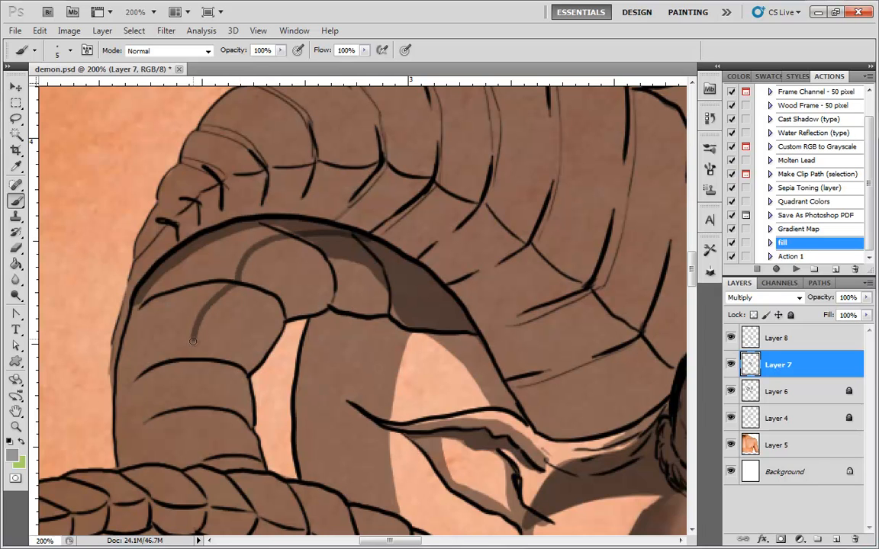
mouse_move(187, 381)
mouse_down()
mouse_move(191, 467)
mouse_move(129, 464)
mouse_move(116, 439)
mouse_move(119, 358)
mouse_move(151, 279)
mouse_move(186, 246)
mouse_move(256, 224)
mouse_move(342, 228)
mouse_up()
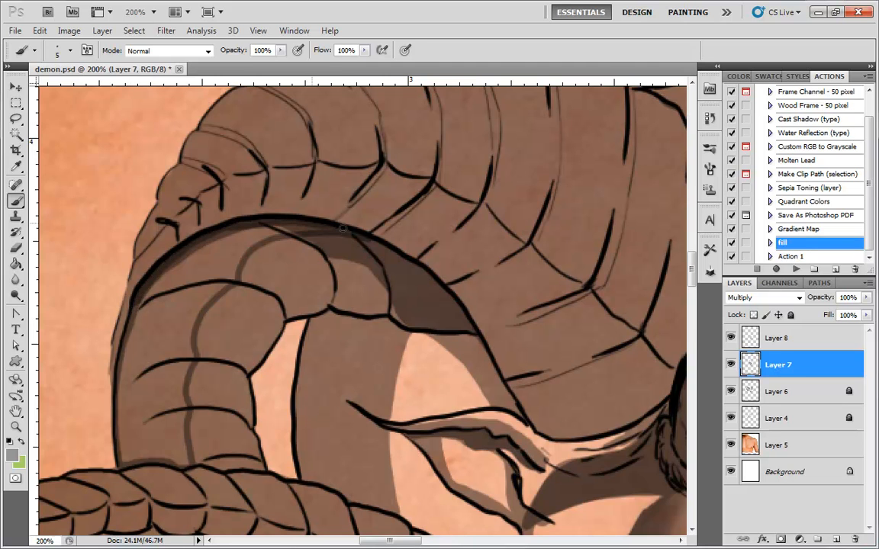
click(17, 133)
click(183, 317)
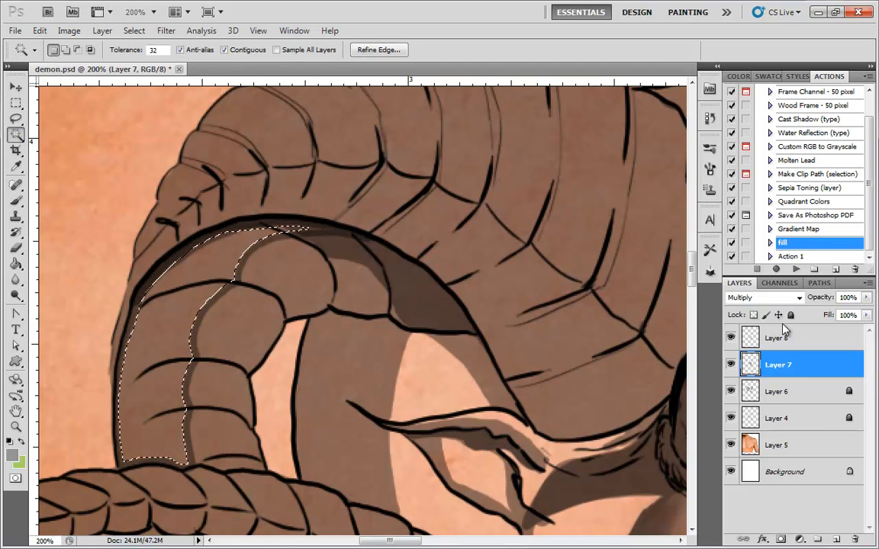
click(796, 270)
click(15, 118)
key(ctrl+d)
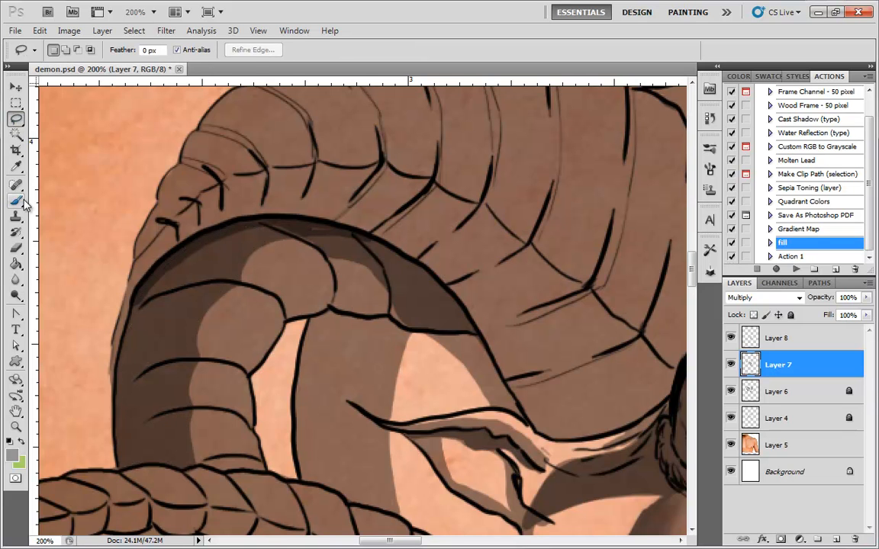
- Paint a narrow shadow on Layer 7 along the inner edge of the left horn's curl, following its segments to the head
click(17, 201)
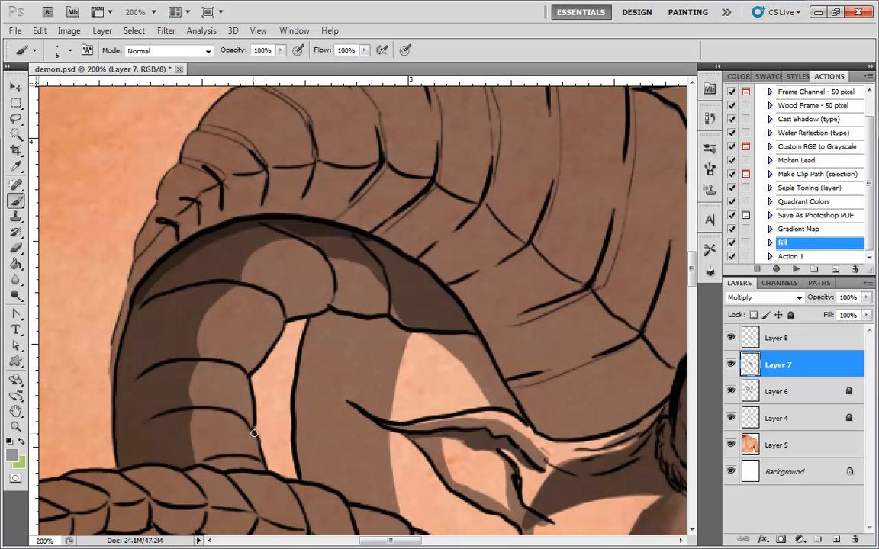
mouse_move(254, 437)
mouse_down()
mouse_move(247, 376)
mouse_move(280, 327)
mouse_move(335, 293)
mouse_move(306, 314)
mouse_move(336, 295)
mouse_move(383, 313)
mouse_move(338, 306)
mouse_up()
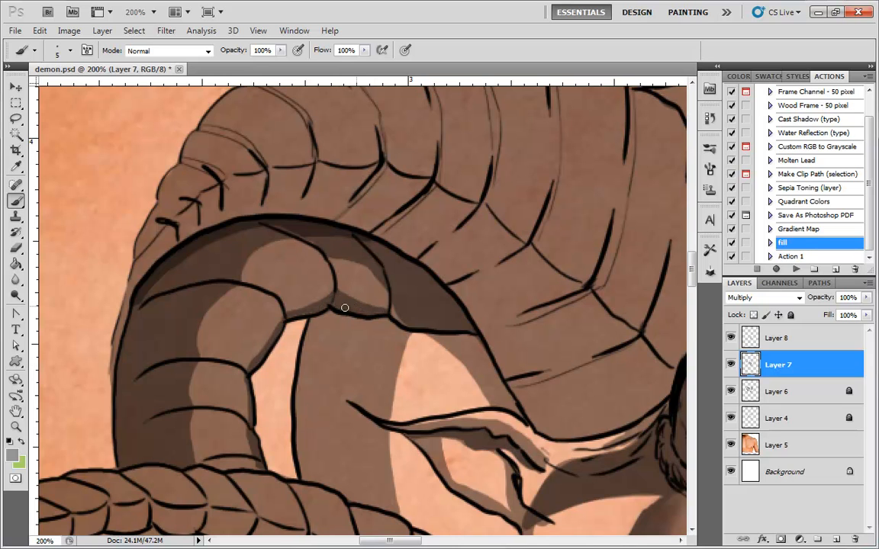
drag(390, 310, 474, 332)
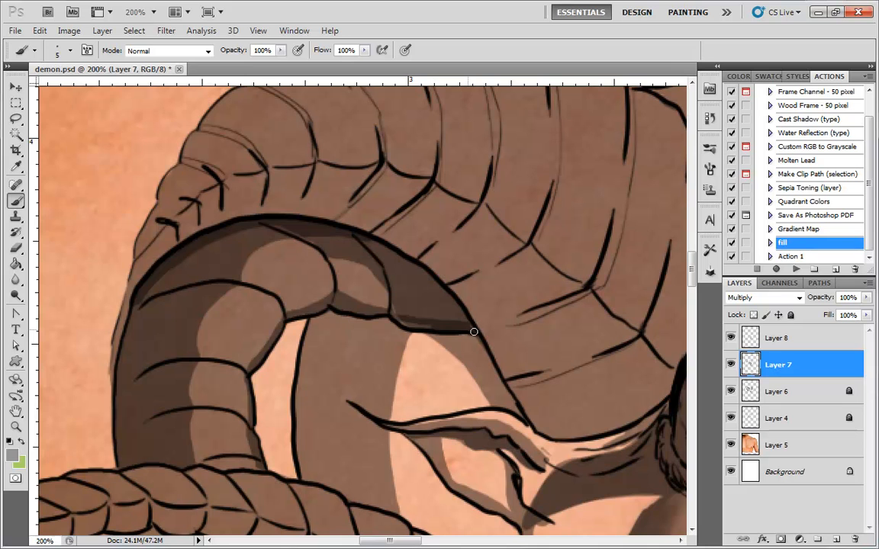
- Outline a cast shadow on Layer 8 under the left ear's lower edge and earlobe, and fill in its gaps with the brush
drag(486, 433, 455, 333)
drag(530, 362, 487, 324)
click(787, 341)
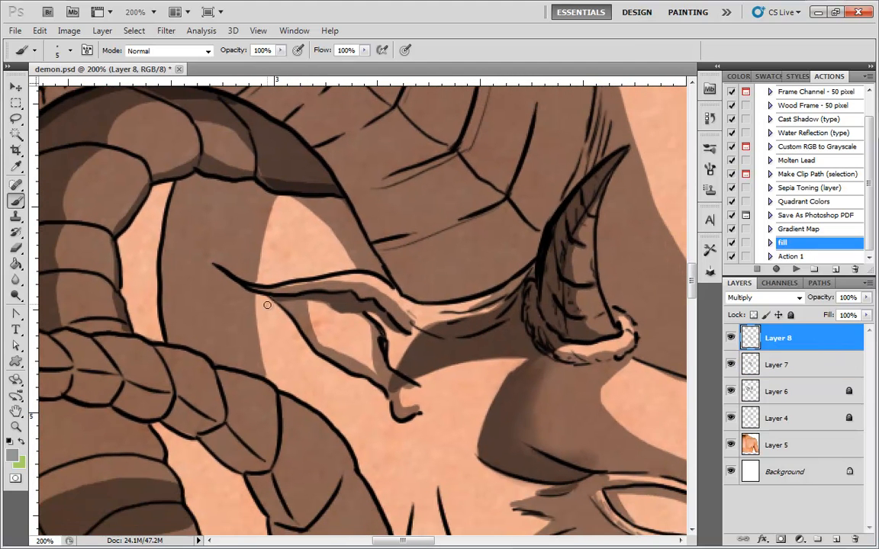
mouse_move(216, 309)
mouse_down()
mouse_move(264, 312)
mouse_move(331, 351)
mouse_move(389, 406)
mouse_move(395, 424)
mouse_move(418, 417)
mouse_move(367, 384)
mouse_up()
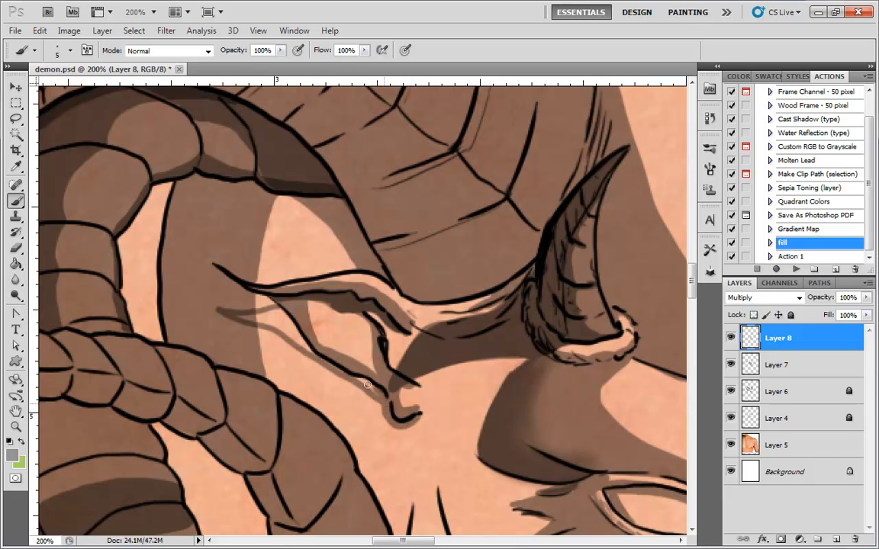
mouse_move(308, 350)
mouse_down()
mouse_move(252, 283)
mouse_move(303, 340)
mouse_up()
drag(255, 314, 253, 316)
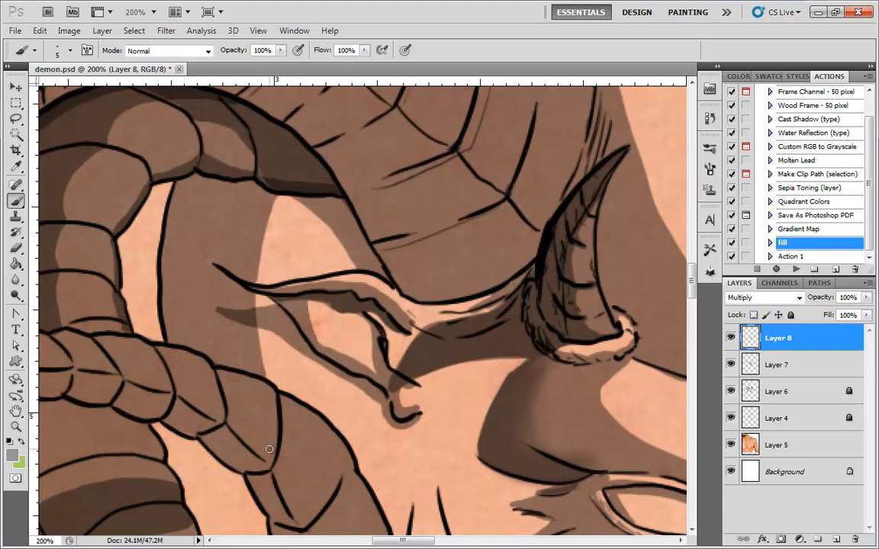
- Paint thin shadows on Layer 8 beneath the left eye and around the right eye's lid and outer corner
key(ctrl+minus)
key(ctrl+minus)
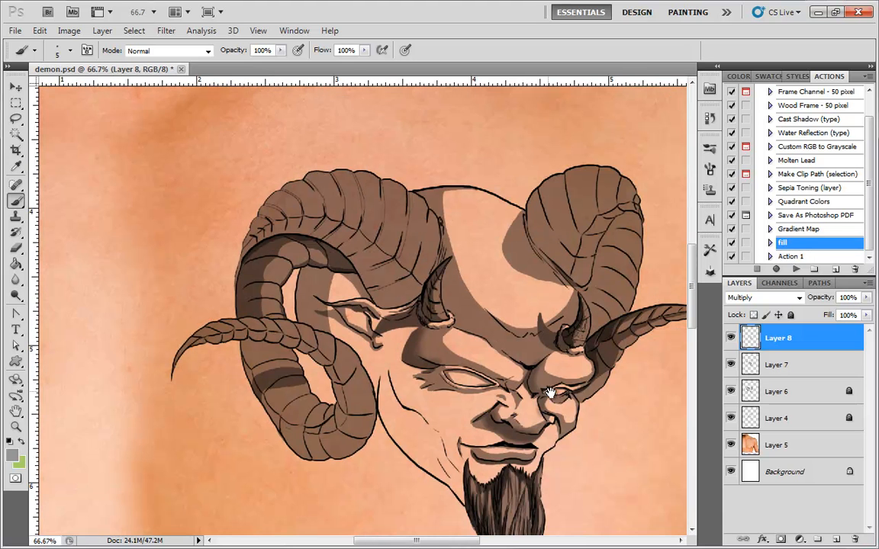
space+drag(550, 385, 515, 335)
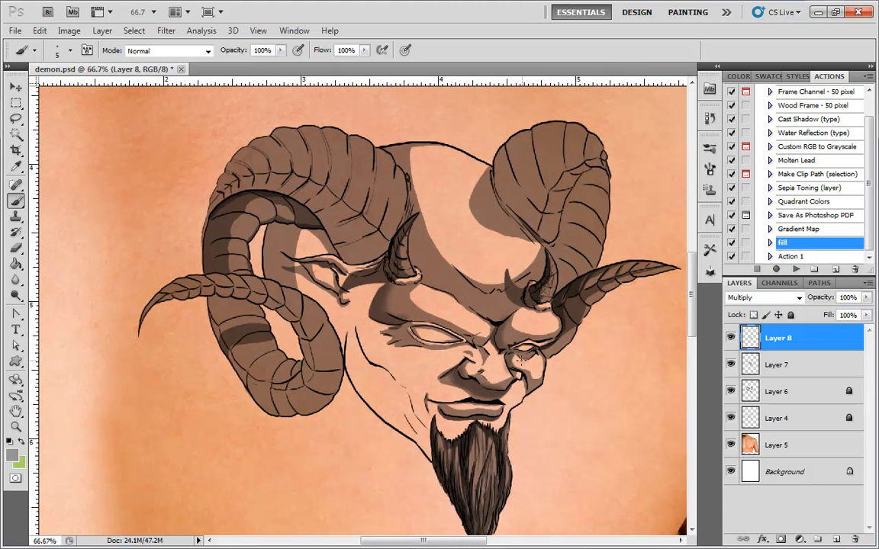
key(ctrl+plus)
key(ctrl+plus)
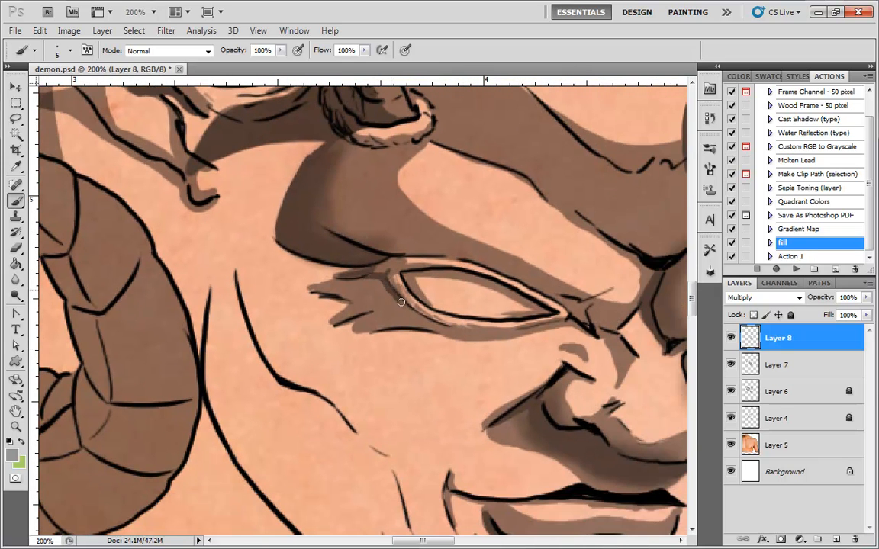
mouse_move(414, 312)
mouse_down()
mouse_move(495, 332)
mouse_move(561, 319)
mouse_up()
mouse_move(665, 356)
space+mouse_down()
mouse_move(393, 358)
mouse_move(500, 344)
space+mouse_up()
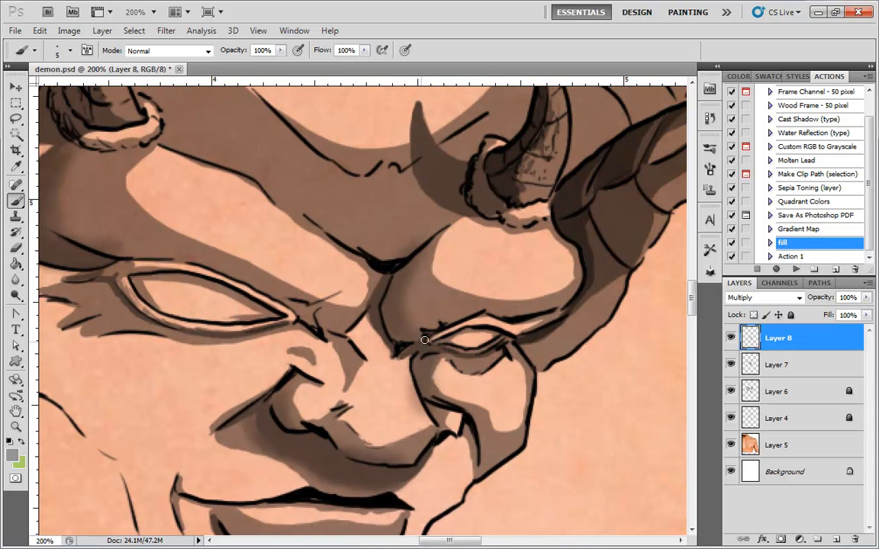
drag(422, 336, 391, 283)
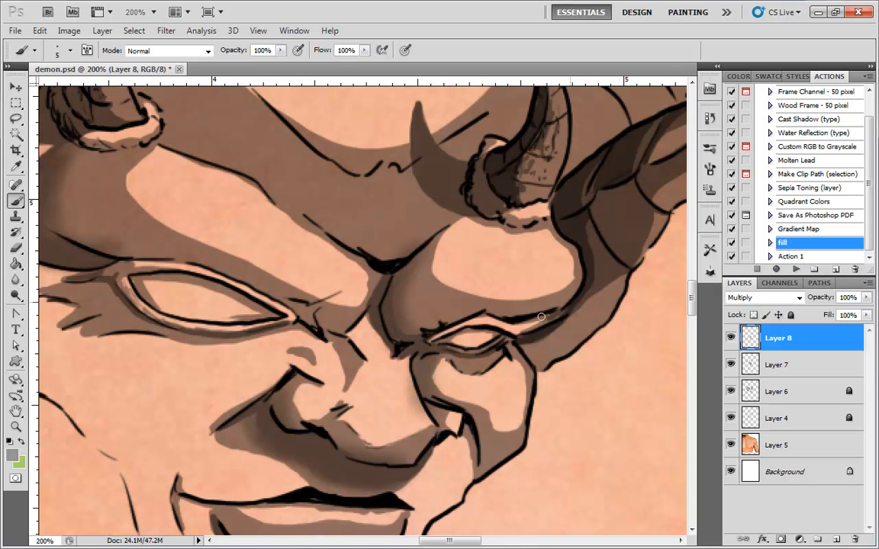
- Add a new layer above Layer 8 in Multiply mode and paint a shadow around the base of the small left horn
drag(312, 351, 439, 418)
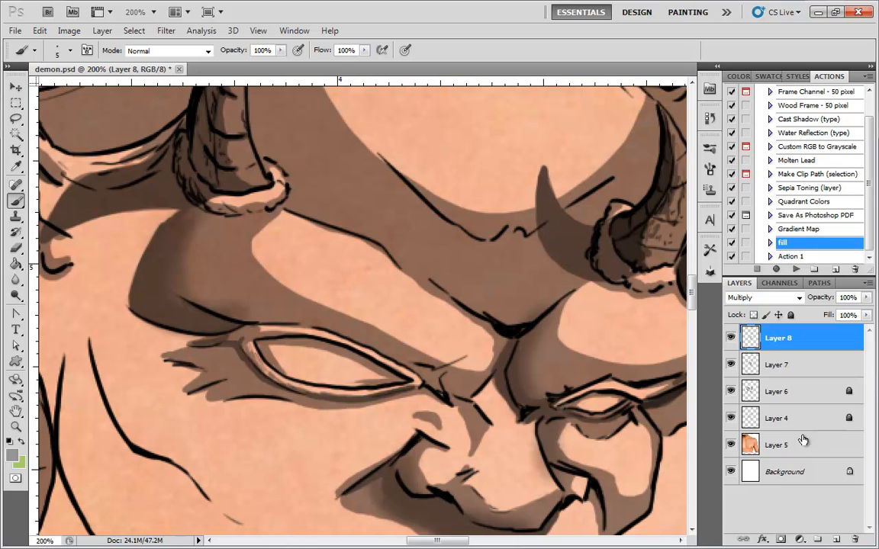
key(ctrl+shift+alt+n)
drag(174, 134, 174, 176)
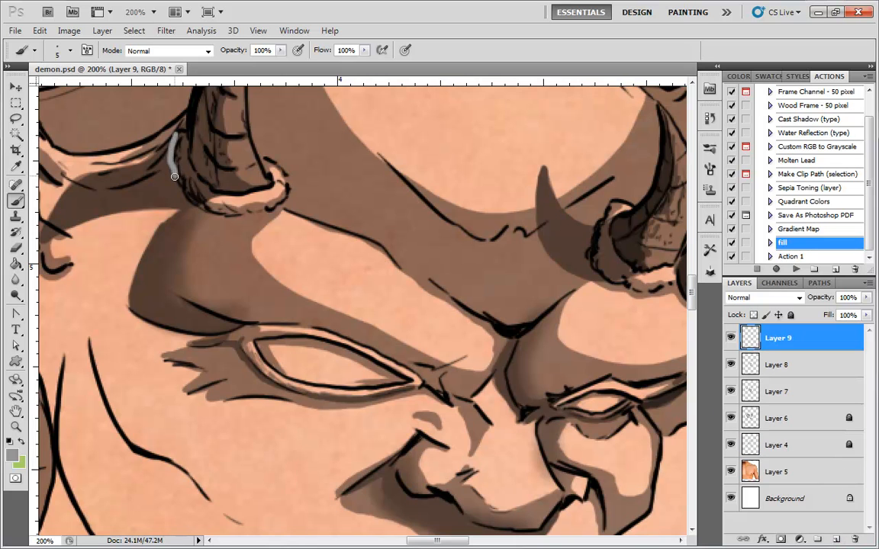
click(798, 298)
click(738, 50)
mouse_move(191, 205)
mouse_down()
mouse_move(248, 212)
mouse_move(203, 215)
mouse_up()
- Paint a shadow on Layer 9 along the lower rim of the small right horn's base
drag(660, 324, 516, 339)
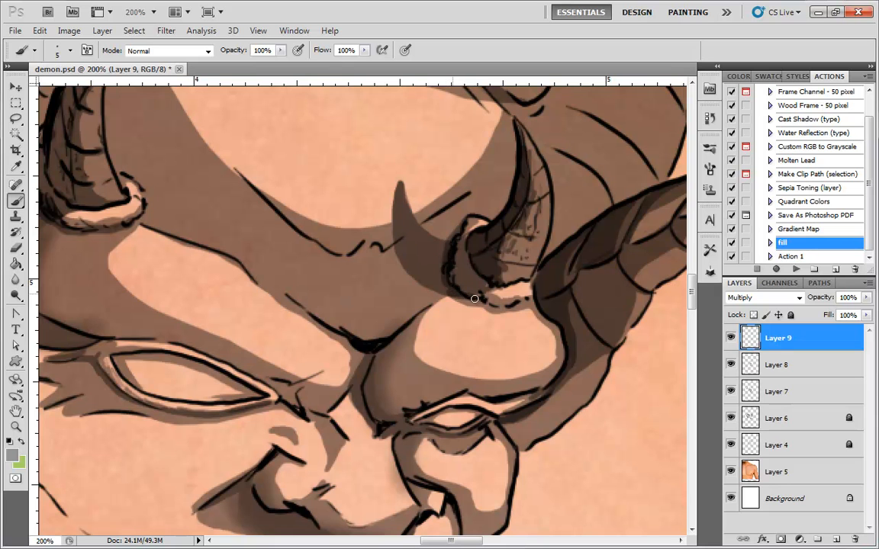
drag(481, 306, 508, 311)
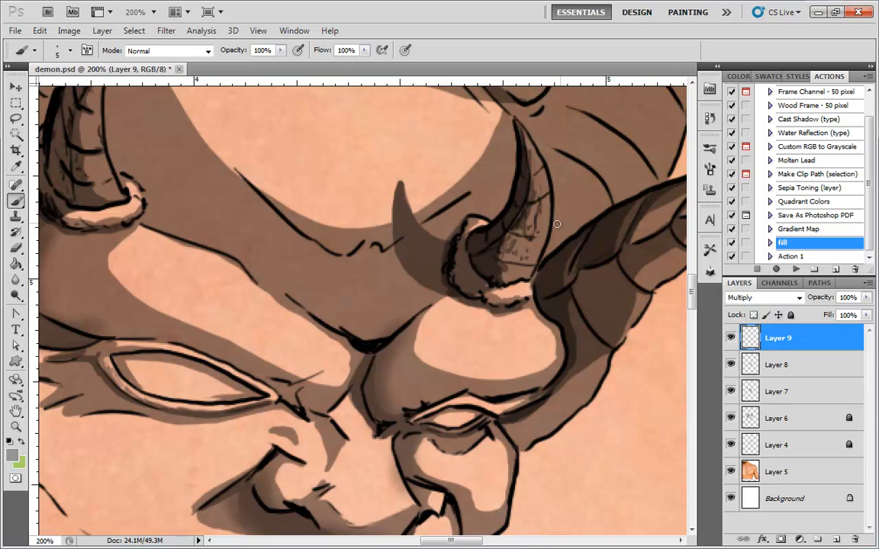
mouse_move(468, 258)
mouse_down()
mouse_move(498, 290)
mouse_move(535, 268)
mouse_up()
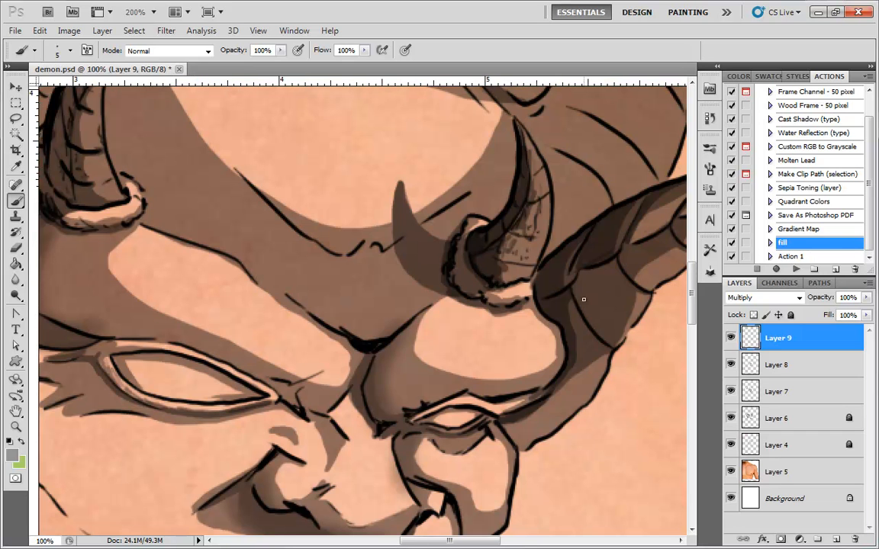
- Paint a tapered shadow on Layer 8 along the lower side of the left cheek crease, down toward the beard
key(ctrl+minus)
key(ctrl+minus)
click(778, 366)
drag(348, 380, 469, 349)
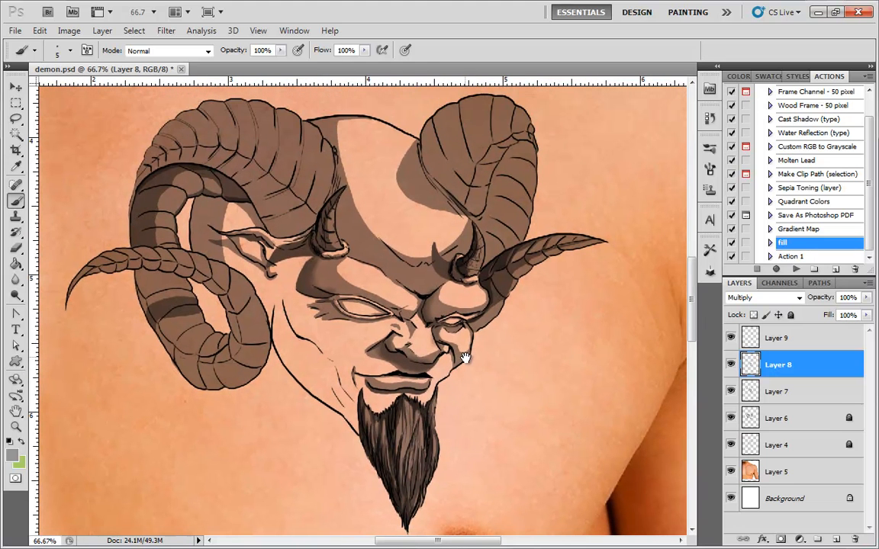
key(ctrl+plus)
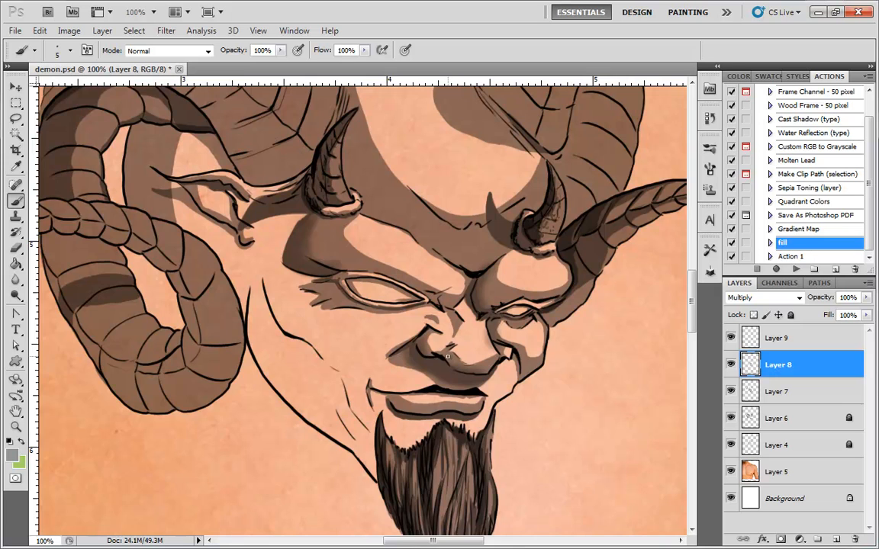
key(ctrl+plus)
mouse_move(195, 200)
mouse_down()
mouse_move(223, 273)
mouse_move(340, 354)
mouse_move(357, 413)
mouse_move(376, 431)
mouse_up()
mouse_move(341, 351)
mouse_down()
mouse_move(294, 306)
mouse_move(235, 270)
mouse_up()
mouse_move(194, 196)
mouse_down()
mouse_move(216, 260)
mouse_move(216, 251)
mouse_move(225, 260)
mouse_move(215, 261)
mouse_move(300, 318)
mouse_move(273, 291)
mouse_up()
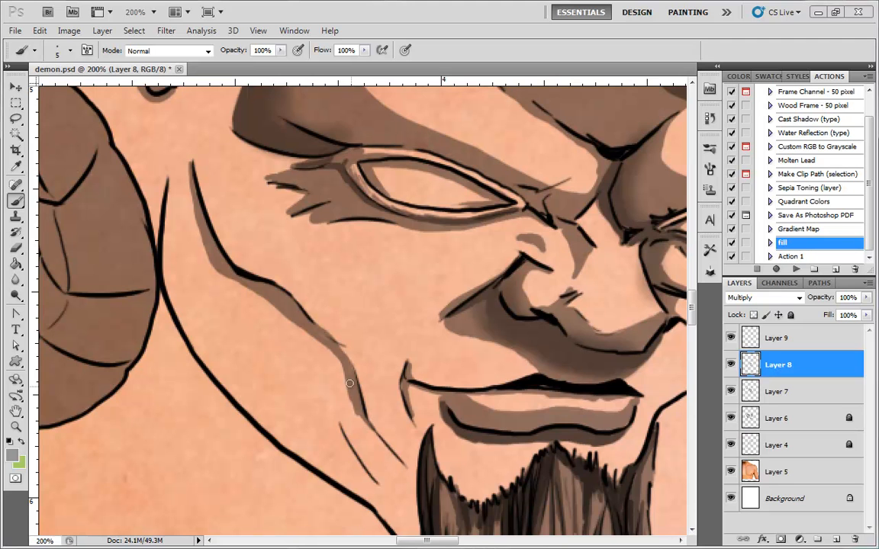
- Paint a thin shadow line on Layer 7 curving from the left brow's outer corner to the cheek crease, and extend the crease shadow to the beard
key(ctrl+minus)
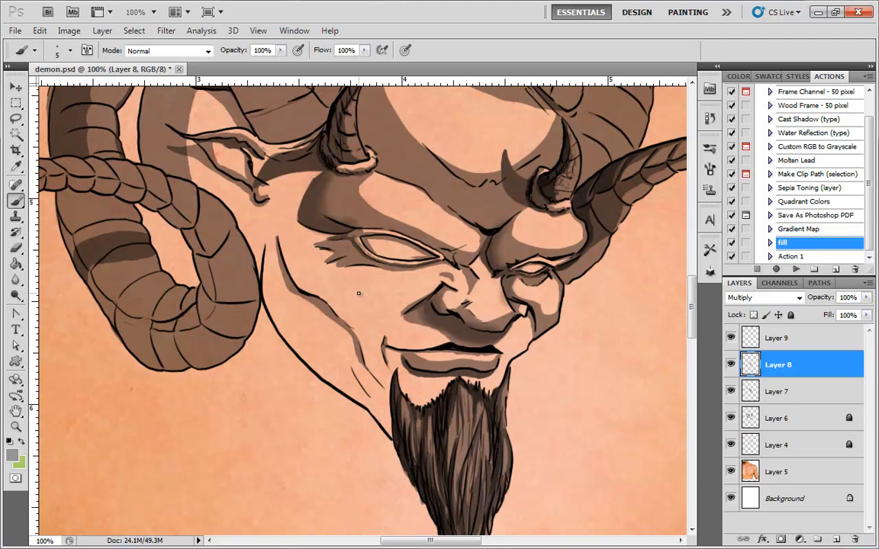
click(779, 392)
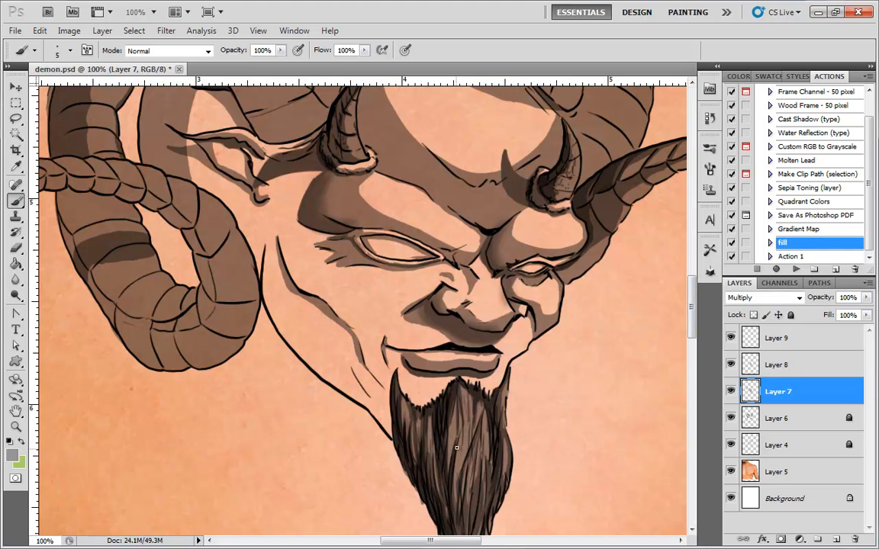
drag(511, 308, 468, 394)
key(ctrl+plus)
mouse_move(402, 461)
mouse_down()
mouse_move(583, 338)
mouse_move(566, 415)
mouse_up()
drag(488, 375, 563, 383)
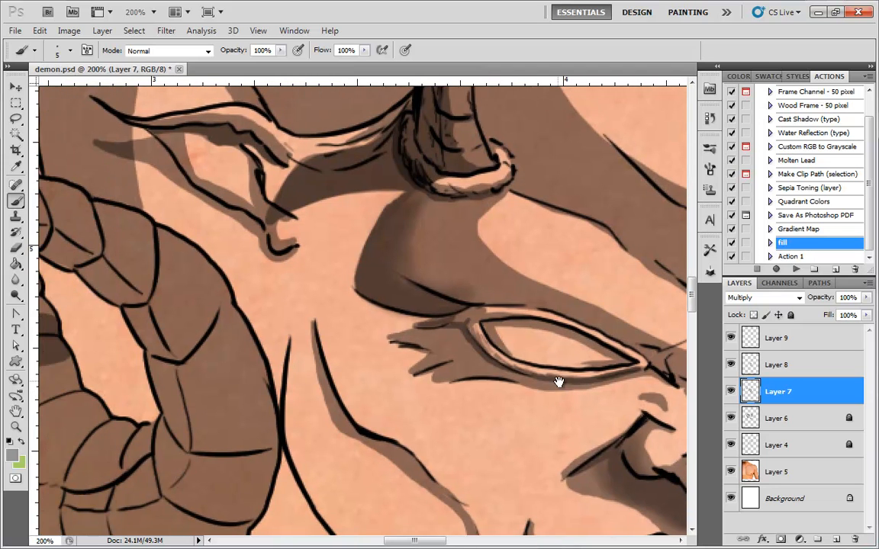
key(ctrl+minus)
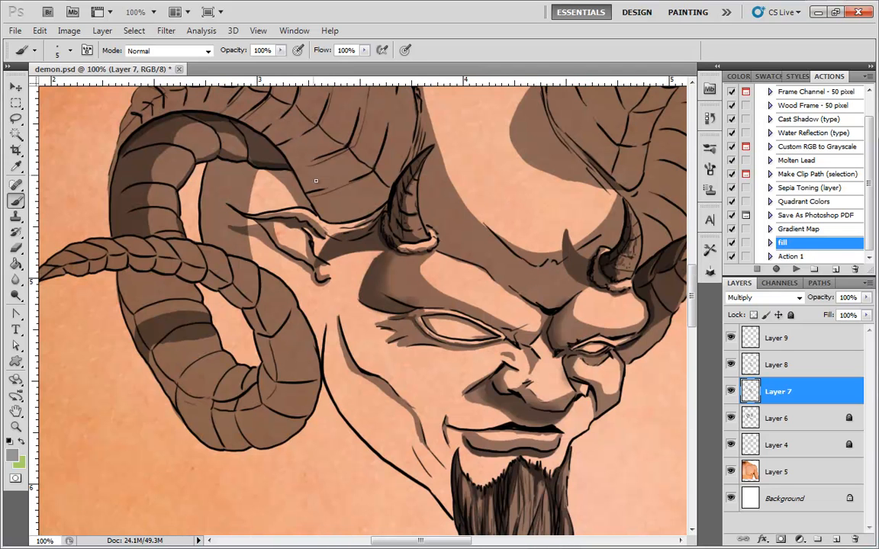
drag(543, 419, 492, 359)
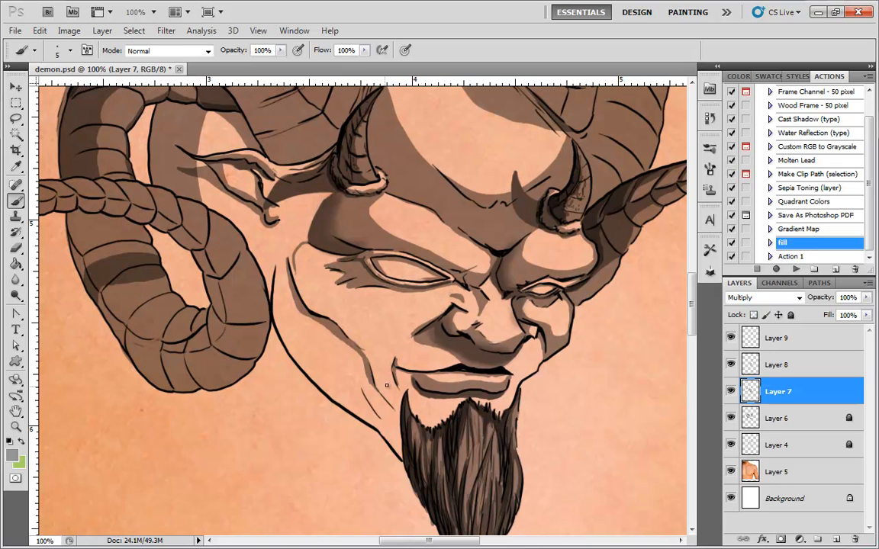
drag(367, 351, 370, 356)
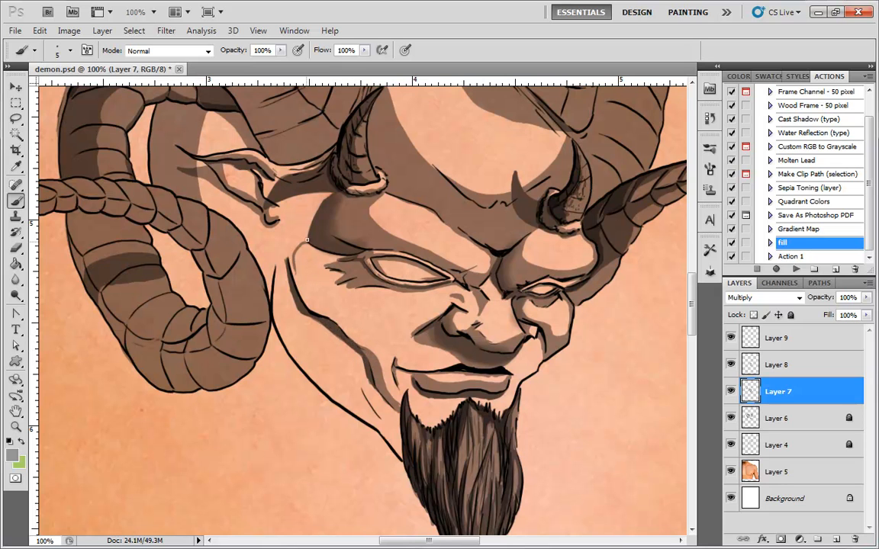
- Outline a shadow strip on Layer 7 along the upper side of the left cheek crease and paint the gap solid
mouse_move(332, 191)
mouse_down()
mouse_move(308, 235)
mouse_move(314, 209)
mouse_up()
mouse_move(272, 249)
mouse_down()
mouse_move(338, 320)
mouse_move(331, 315)
mouse_up()
key(ctrl+plus)
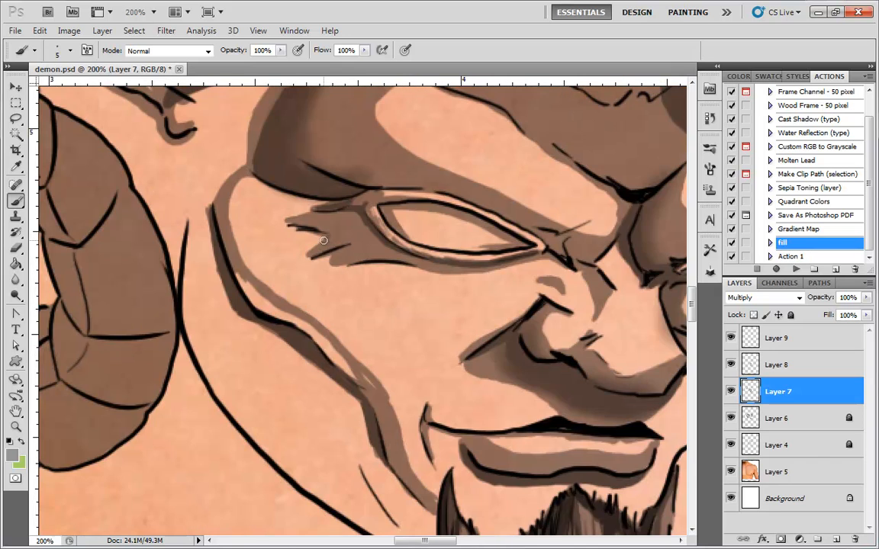
mouse_move(237, 264)
mouse_down()
mouse_move(246, 288)
mouse_move(277, 318)
mouse_move(319, 337)
mouse_move(324, 353)
mouse_move(370, 386)
mouse_up()
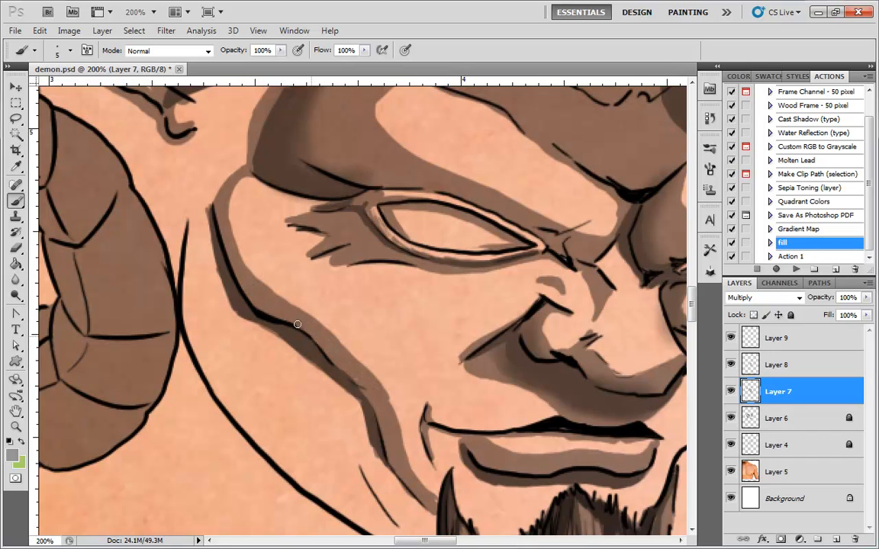
- Paint a thin shadow on Layer 7 along the outer side of the fold beside the left nostril, undoing a stray stroke
mouse_move(507, 278)
mouse_down()
mouse_move(365, 289)
mouse_move(295, 271)
mouse_move(266, 231)
mouse_move(314, 300)
mouse_move(437, 338)
mouse_move(511, 281)
mouse_move(535, 299)
mouse_move(459, 350)
mouse_move(523, 314)
mouse_up()
key(ctrl+z)
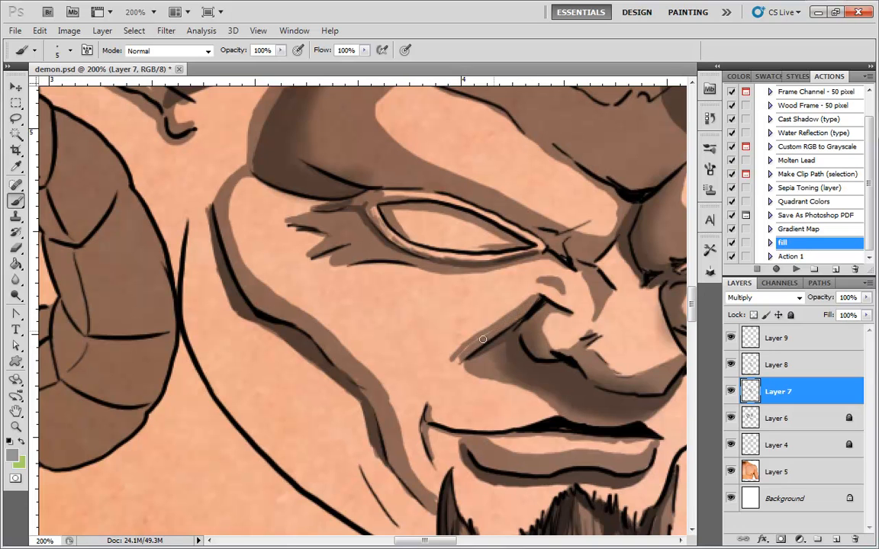
drag(619, 355, 553, 265)
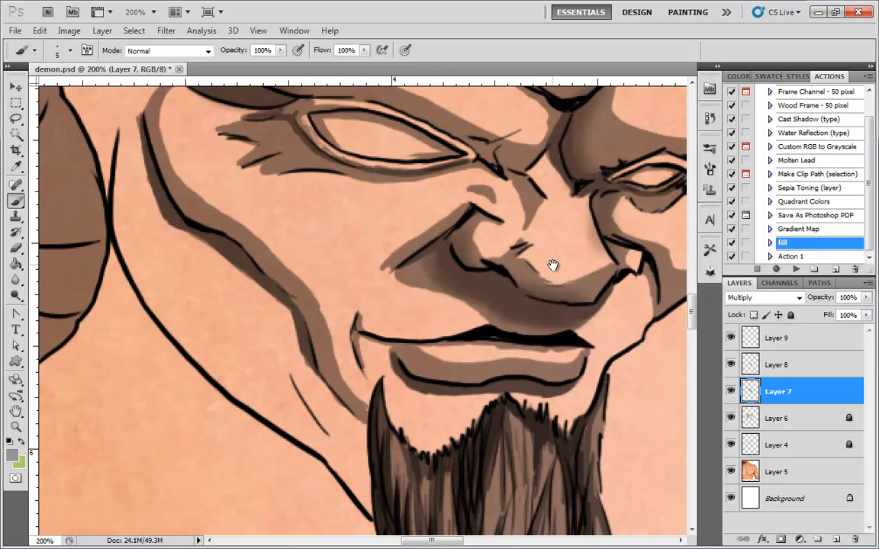
- Paint a shadow on Layer 7 from the left nostril fold past the mouth corner to the beard, leaving a narrow light patch beside the crease
drag(516, 291, 526, 312)
mouse_move(410, 285)
mouse_down()
mouse_move(367, 333)
mouse_move(415, 278)
mouse_move(380, 301)
mouse_move(450, 249)
mouse_move(373, 311)
mouse_move(324, 321)
mouse_move(331, 344)
mouse_up()
drag(477, 291, 503, 338)
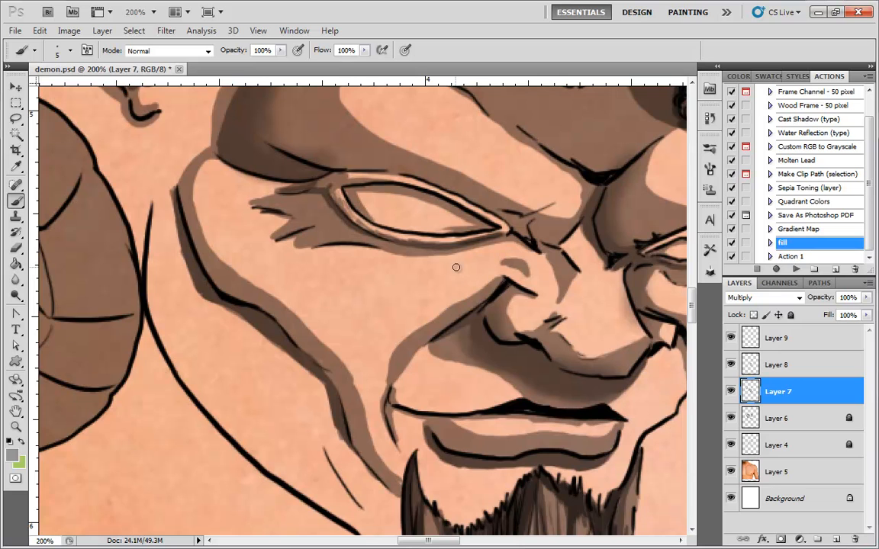
mouse_move(381, 385)
mouse_down()
mouse_move(374, 372)
mouse_move(364, 393)
mouse_move(382, 412)
mouse_move(390, 455)
mouse_up()
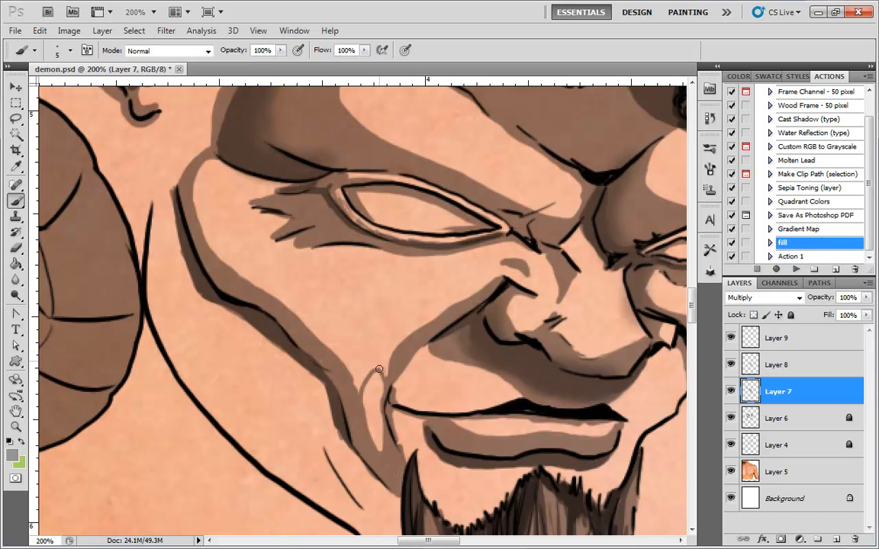
- Outline a curved highlight across the left cheek on Layer 7 and fill the area around it with shadow
mouse_move(468, 261)
mouse_down()
mouse_move(381, 327)
mouse_move(333, 317)
mouse_move(219, 241)
mouse_move(235, 190)
mouse_move(272, 240)
mouse_move(342, 282)
mouse_move(460, 263)
mouse_up()
mouse_move(276, 214)
mouse_down()
mouse_move(270, 225)
mouse_move(282, 226)
mouse_move(240, 186)
mouse_move(250, 168)
mouse_move(212, 158)
mouse_up()
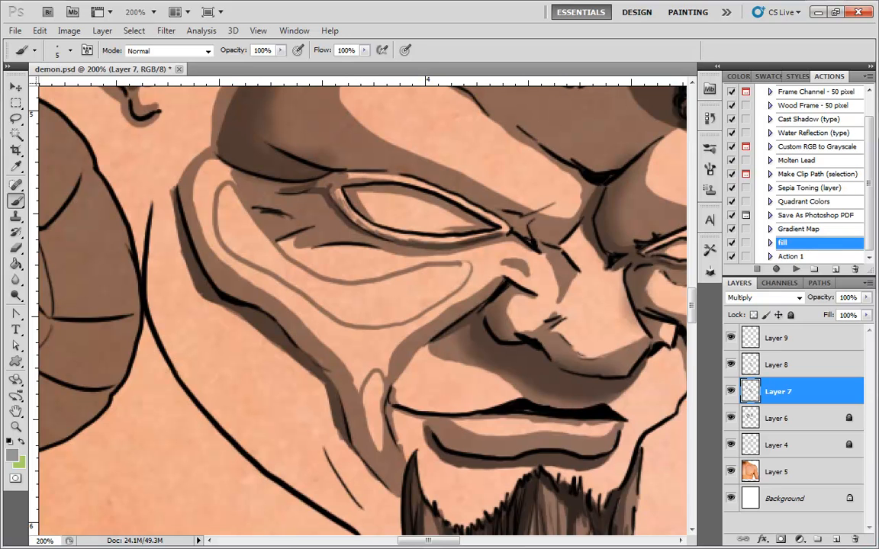
key(ctrl+minus)
key(e)
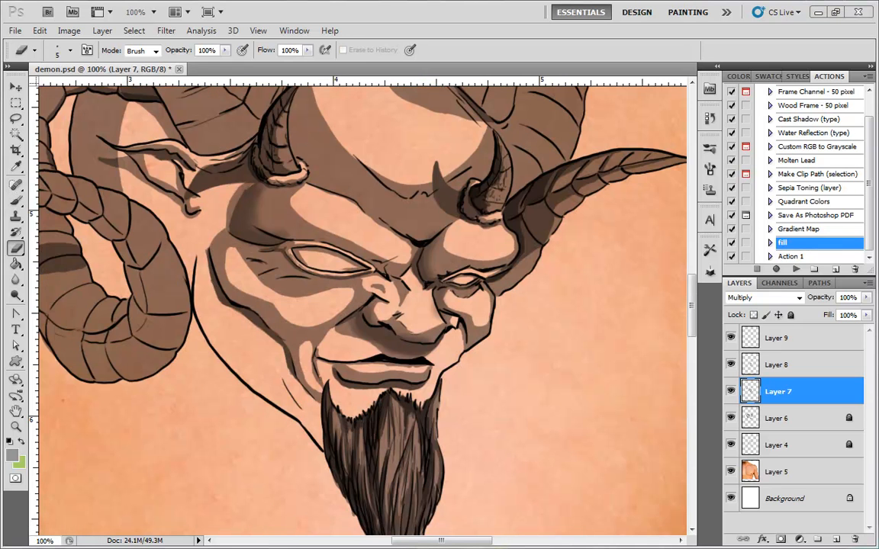
click(17, 199)
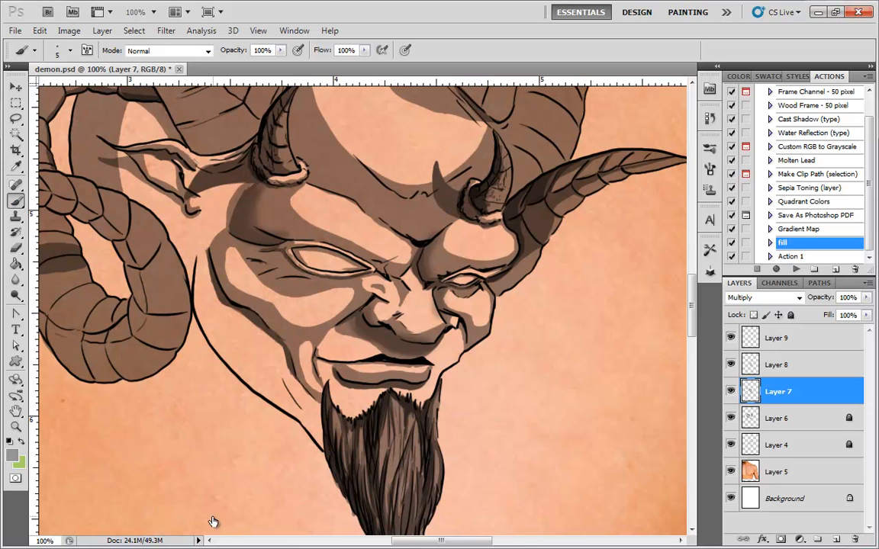
- Paint darker shadows on Layer 8 along the wrinkles at the outer corner of the left eye
click(771, 360)
key(ctrl+plus)
key(ctrl+plus)
drag(299, 325, 535, 400)
mouse_move(542, 290)
mouse_down()
mouse_move(410, 283)
mouse_move(347, 291)
mouse_move(415, 273)
mouse_move(320, 266)
mouse_move(365, 257)
mouse_move(425, 275)
mouse_move(301, 272)
mouse_move(361, 257)
mouse_move(277, 228)
mouse_move(363, 241)
mouse_up()
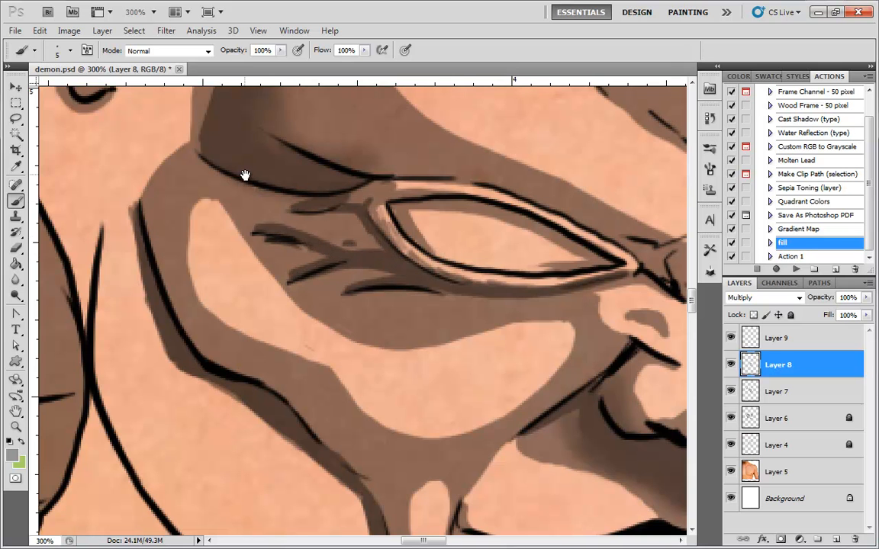
drag(245, 172, 312, 300)
mouse_move(334, 140)
mouse_down()
mouse_move(292, 170)
mouse_move(288, 161)
mouse_move(266, 241)
mouse_up()
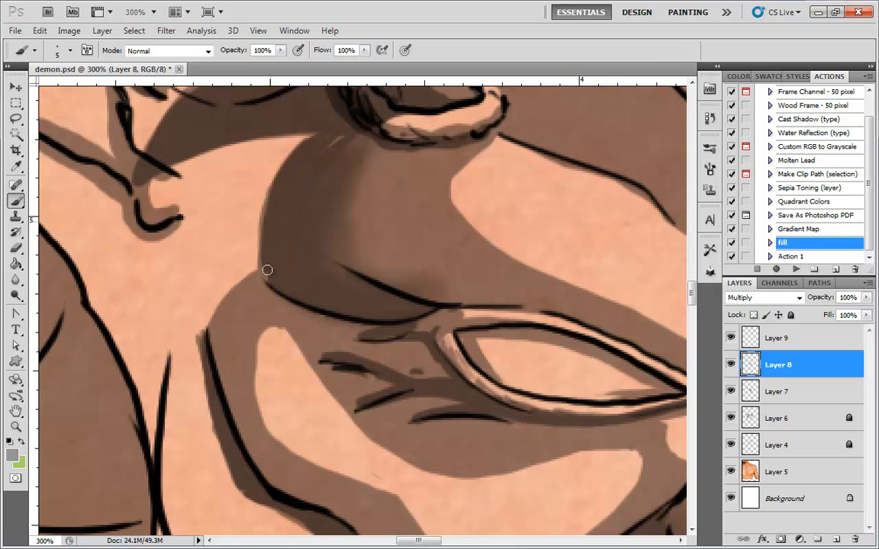
drag(570, 440, 540, 291)
drag(653, 390, 600, 278)
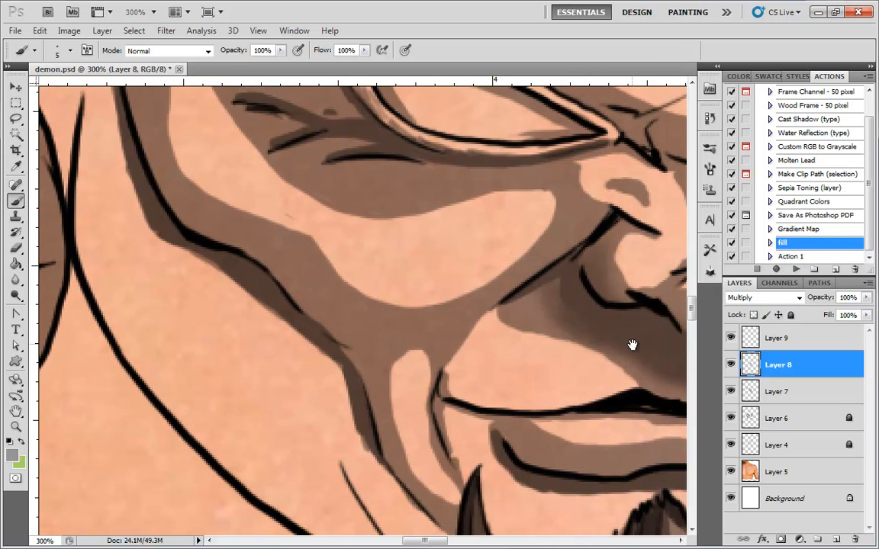
key(ctrl+minus)
key(ctrl+minus)
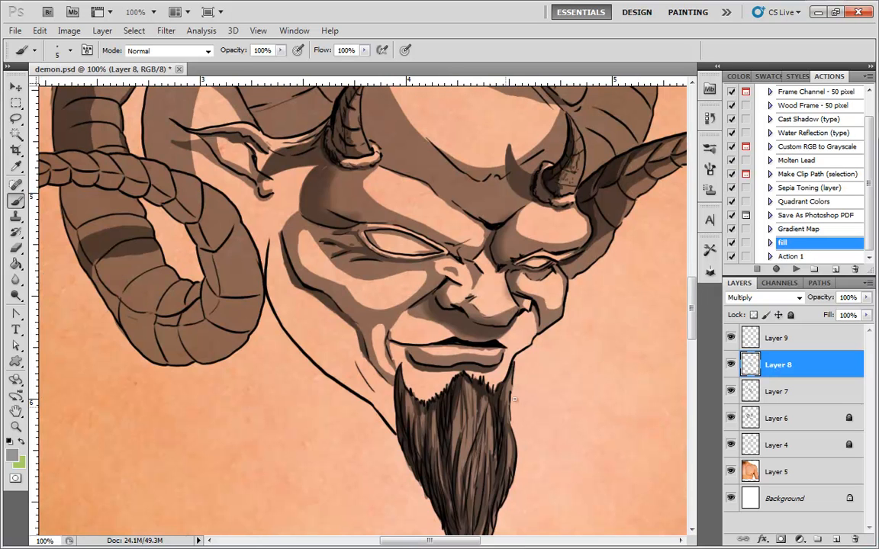
- Outline the left jaw area on Layer 7, select its inside and fill it with shadow using the fill action, and deselect
click(794, 389)
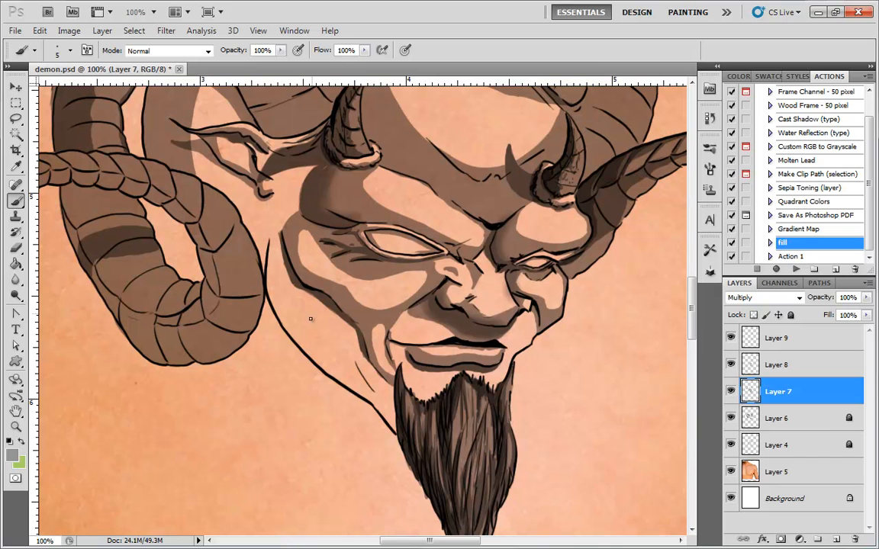
drag(442, 287, 431, 269)
drag(260, 232, 257, 268)
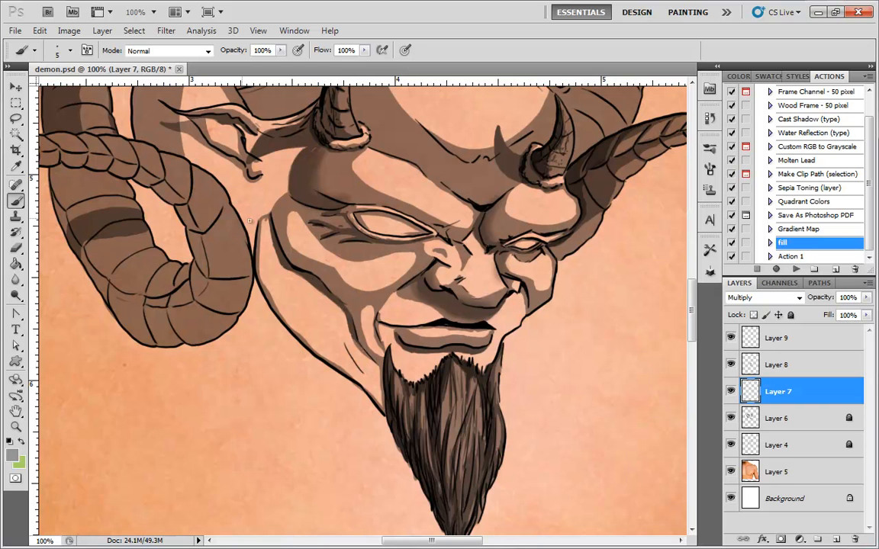
click(15, 133)
click(297, 279)
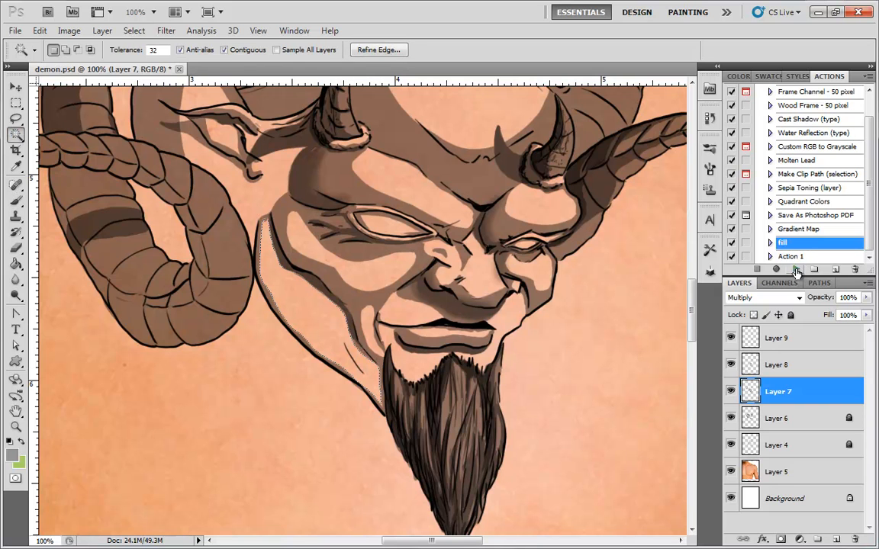
click(796, 269)
click(17, 119)
key(ctrl+d)
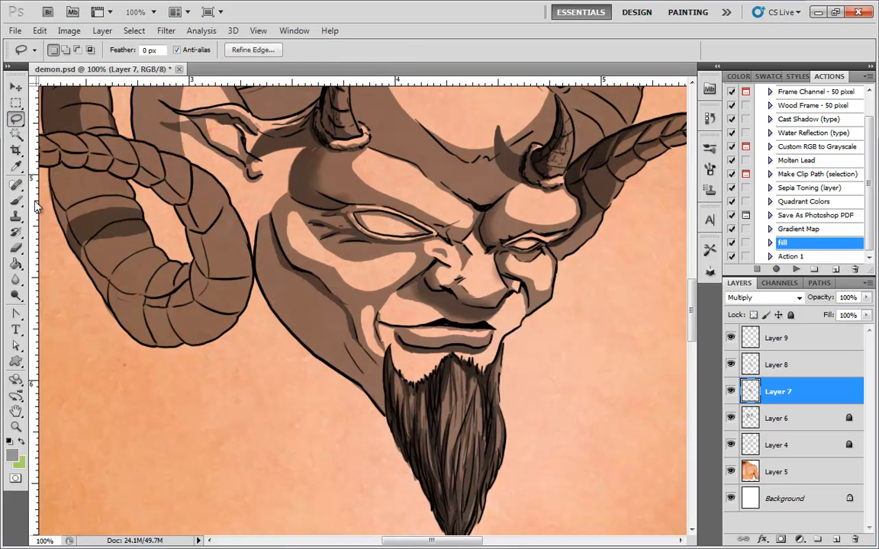
- Erase a slender highlight from the jaw shadow on Layer 7 beside the short crease line next to the beard
key(e)
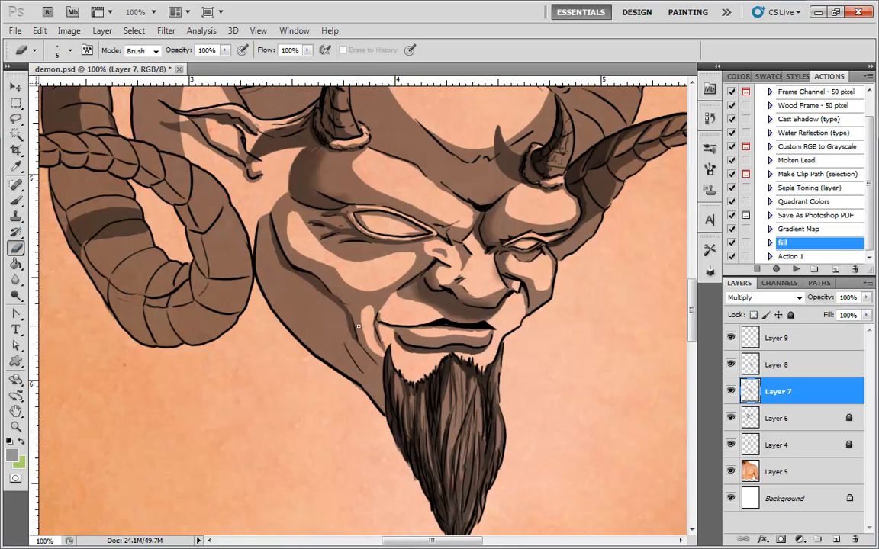
key(ctrl+plus)
drag(429, 361, 373, 215)
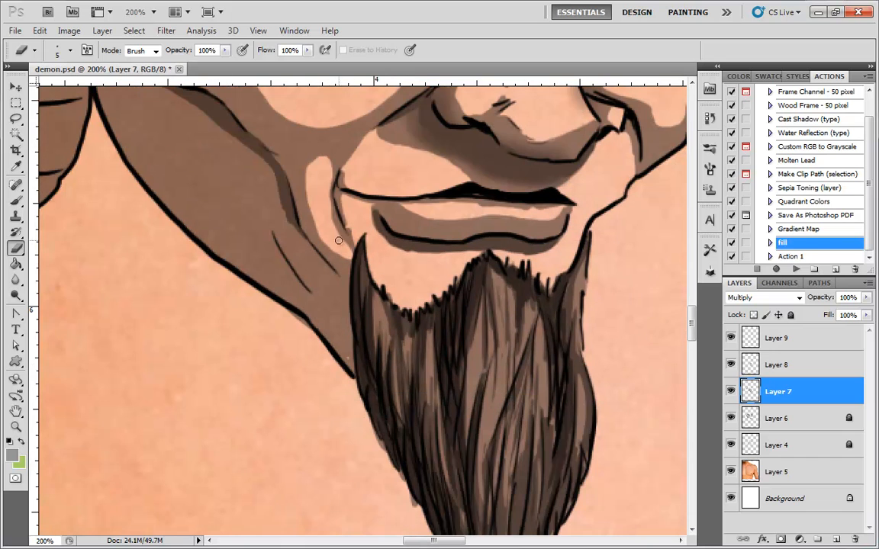
mouse_move(337, 289)
mouse_down()
mouse_move(297, 234)
mouse_move(289, 237)
mouse_move(344, 313)
mouse_move(301, 248)
mouse_move(341, 301)
mouse_up()
drag(424, 283, 481, 376)
drag(405, 167, 413, 278)
key(ctrl+minus)
key(ctrl+plus)
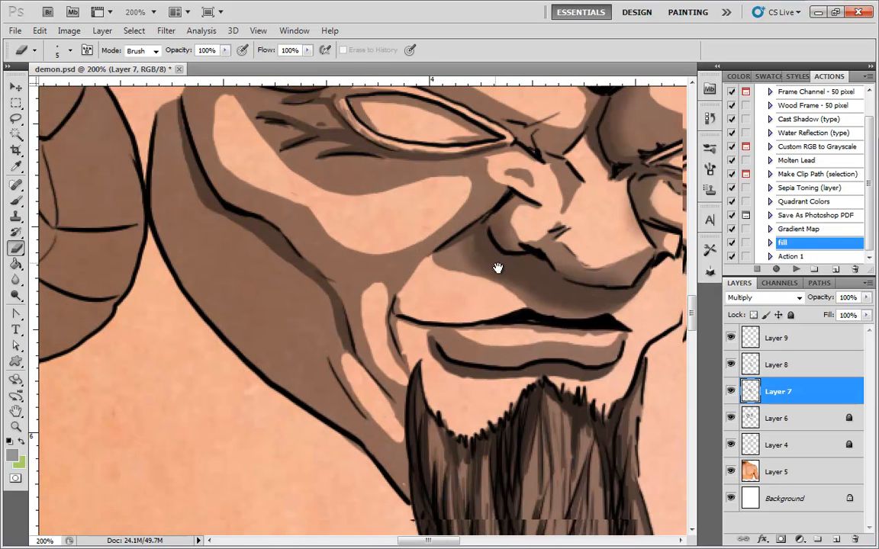
- Try to erase an elongated highlight from the middle of the left jaw shadow on Layer 7
mouse_move(295, 303)
mouse_down()
mouse_move(218, 226)
mouse_move(253, 310)
mouse_move(292, 343)
mouse_move(293, 306)
mouse_move(228, 241)
mouse_move(300, 326)
mouse_move(287, 330)
mouse_move(251, 277)
mouse_move(289, 322)
mouse_up()
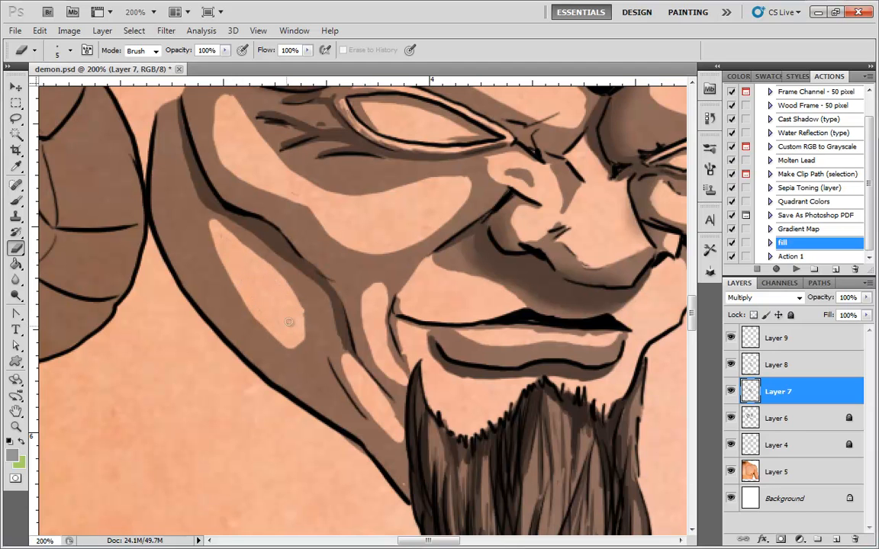
key(ctrl+minus)
key(ctrl+minus)
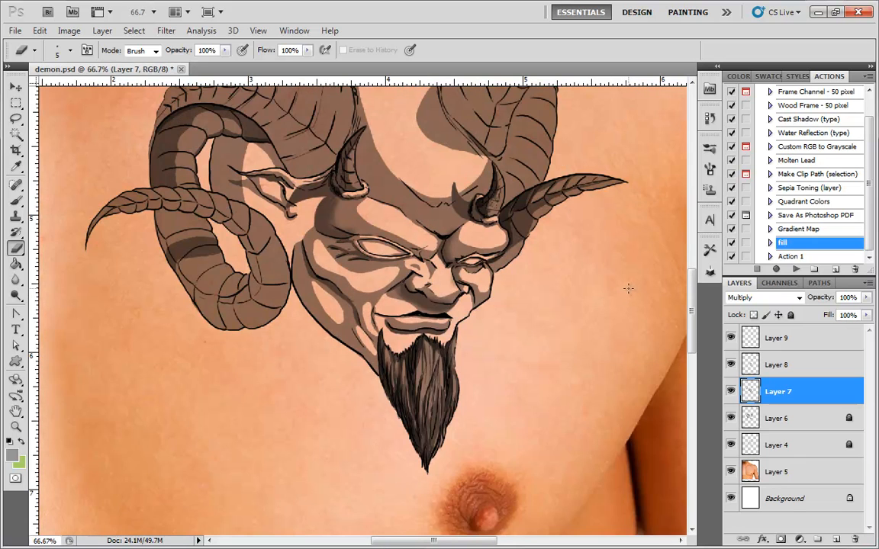
key(ctrl+plus)
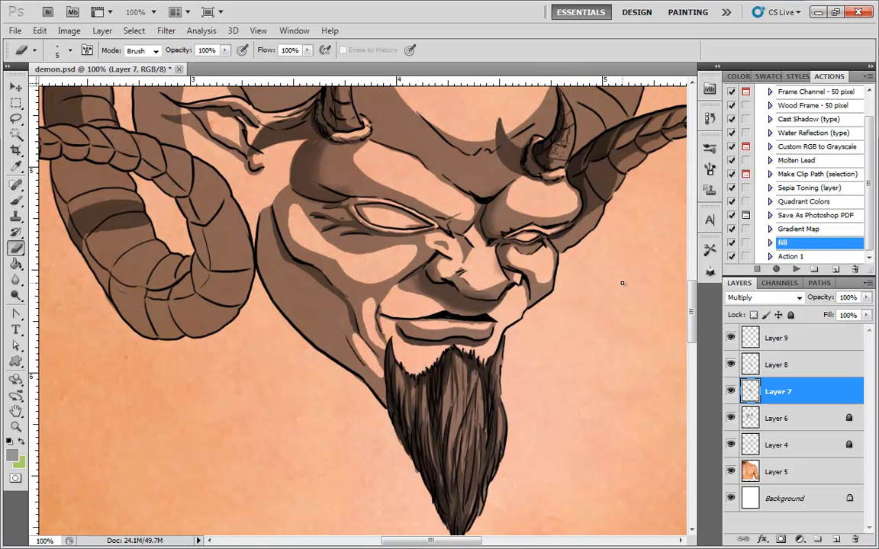
- Paint a shadow on Layer 7 around the left mouth corner and along the upper lip, leaving a light patch below the nose
key(b)
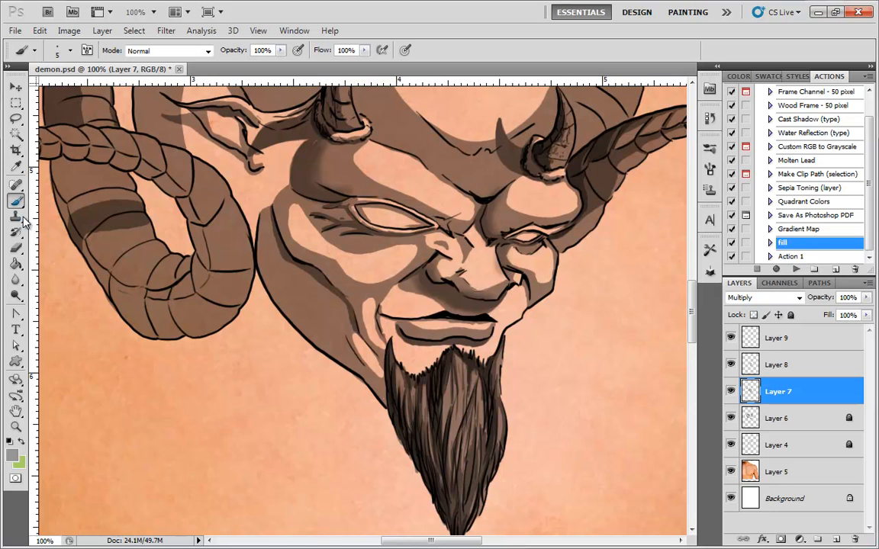
key(ctrl+plus)
key(ctrl+plus)
scroll(496, 310, right, 2)
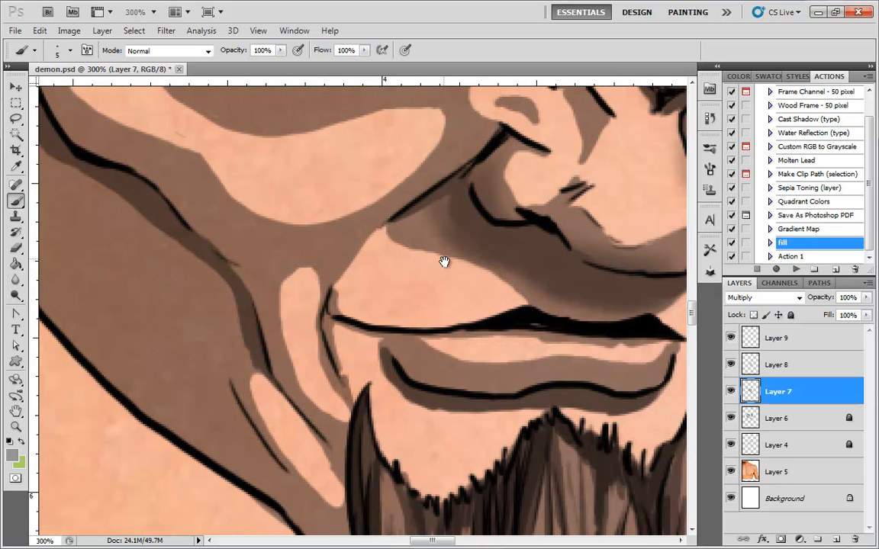
drag(385, 246, 435, 319)
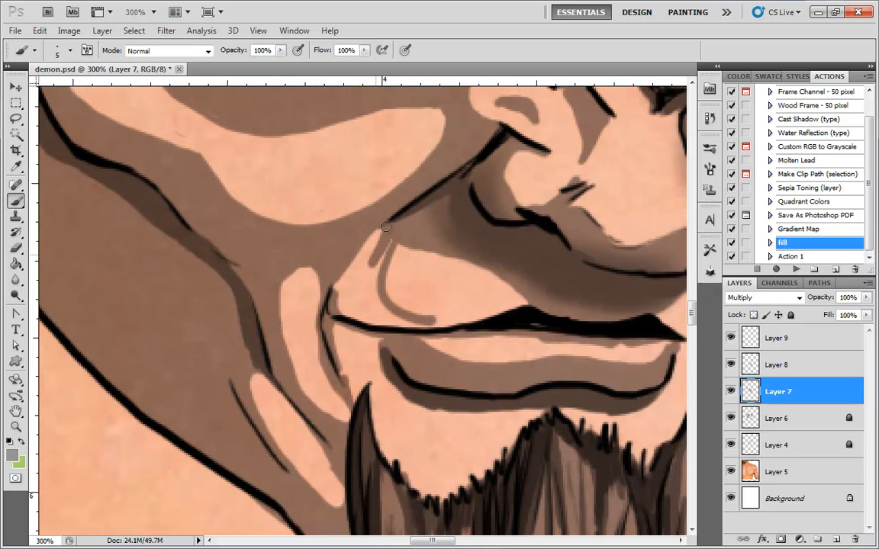
mouse_move(357, 282)
mouse_down()
mouse_move(373, 240)
mouse_move(333, 292)
mouse_move(339, 303)
mouse_move(385, 266)
mouse_move(357, 294)
mouse_move(397, 320)
mouse_up()
drag(393, 256, 389, 303)
mouse_move(499, 313)
mouse_down()
mouse_move(388, 313)
mouse_move(450, 321)
mouse_up()
- Paint a shadow on Layer 7 across the chin, following the upper edge of the beard below the lower lip
mouse_move(556, 422)
mouse_down()
mouse_move(544, 329)
mouse_move(464, 318)
mouse_up()
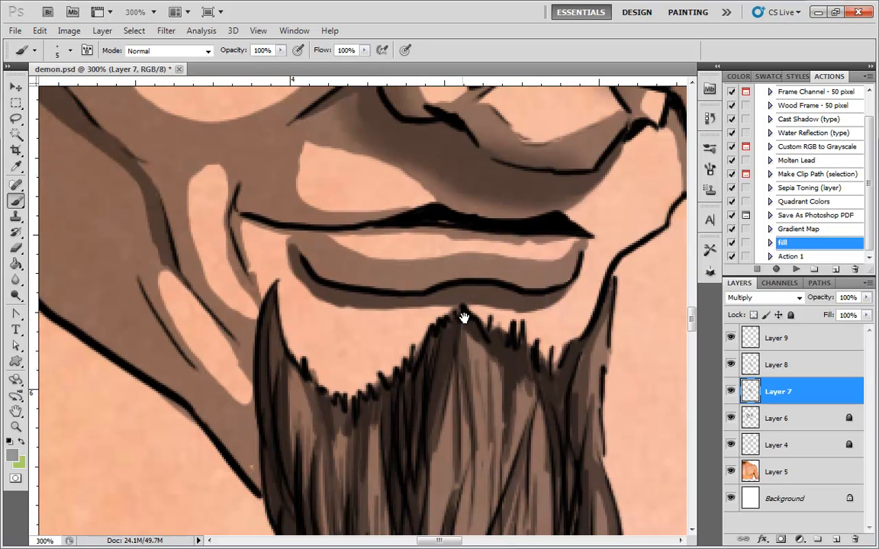
mouse_move(281, 283)
mouse_down()
mouse_move(339, 374)
mouse_move(398, 366)
mouse_move(327, 374)
mouse_move(315, 365)
mouse_move(333, 383)
mouse_up()
drag(437, 319, 411, 348)
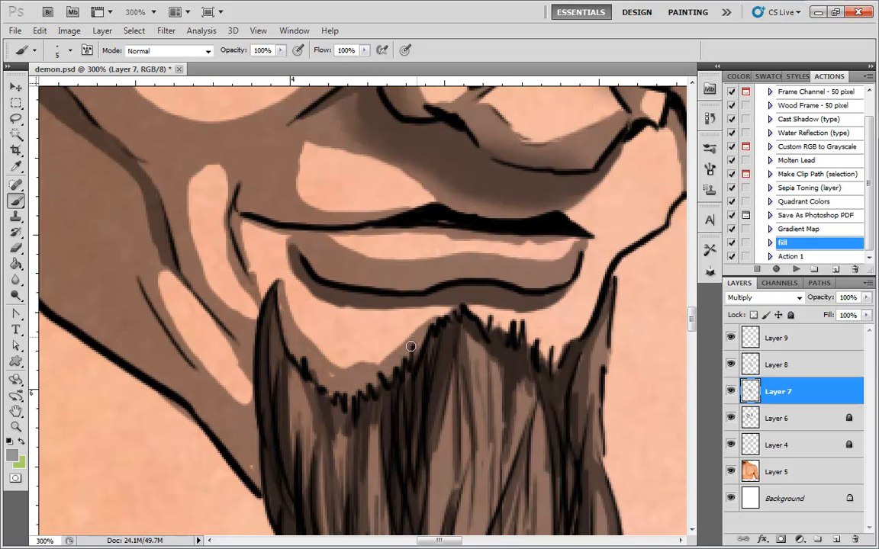
drag(575, 370, 498, 355)
mouse_move(430, 301)
mouse_down()
mouse_move(407, 293)
mouse_move(423, 312)
mouse_move(401, 296)
mouse_move(480, 334)
mouse_move(470, 346)
mouse_up()
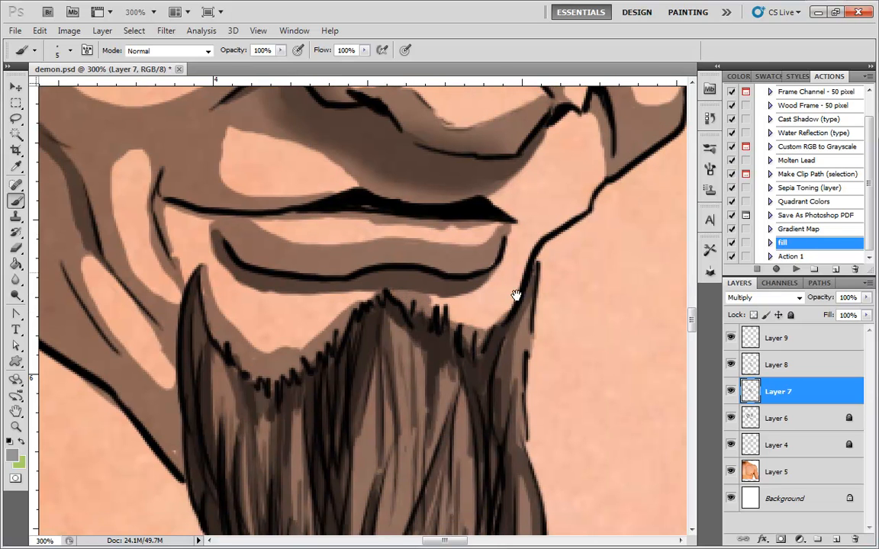
drag(590, 197, 514, 316)
mouse_move(497, 233)
mouse_down()
mouse_move(420, 309)
mouse_move(502, 232)
mouse_up()
key(ctrl+minus)
key(ctrl+minus)
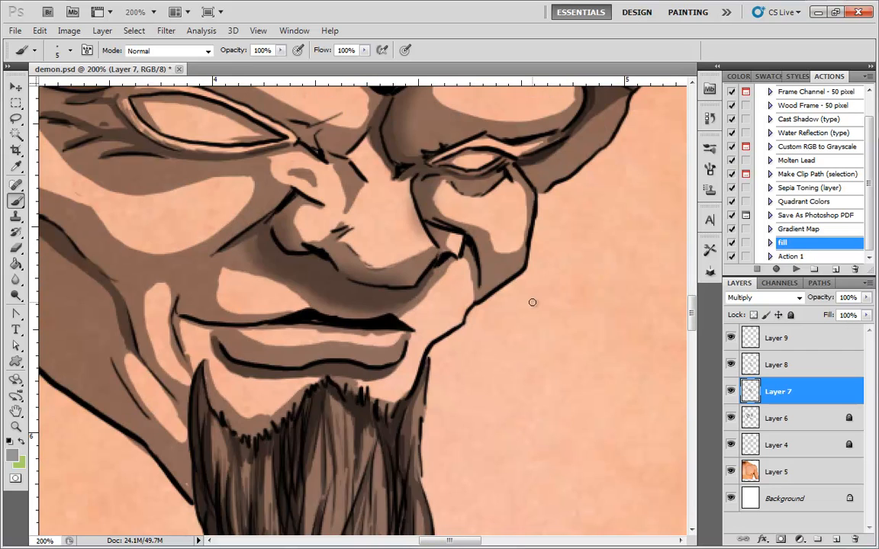
- Paint a shadow on Layer 7 down the side of the face, from below the left earlobe to the jaw
drag(359, 391, 463, 369)
drag(360, 279, 448, 371)
mouse_move(300, 267)
mouse_down()
mouse_move(239, 208)
mouse_move(239, 221)
mouse_move(250, 235)
mouse_move(240, 214)
mouse_move(265, 242)
mouse_move(244, 217)
mouse_move(259, 225)
mouse_move(277, 255)
mouse_move(222, 216)
mouse_move(257, 249)
mouse_move(254, 238)
mouse_move(268, 268)
mouse_move(259, 233)
mouse_move(305, 294)
mouse_move(282, 269)
mouse_move(292, 275)
mouse_move(280, 286)
mouse_move(320, 337)
mouse_move(263, 253)
mouse_move(287, 315)
mouse_up()
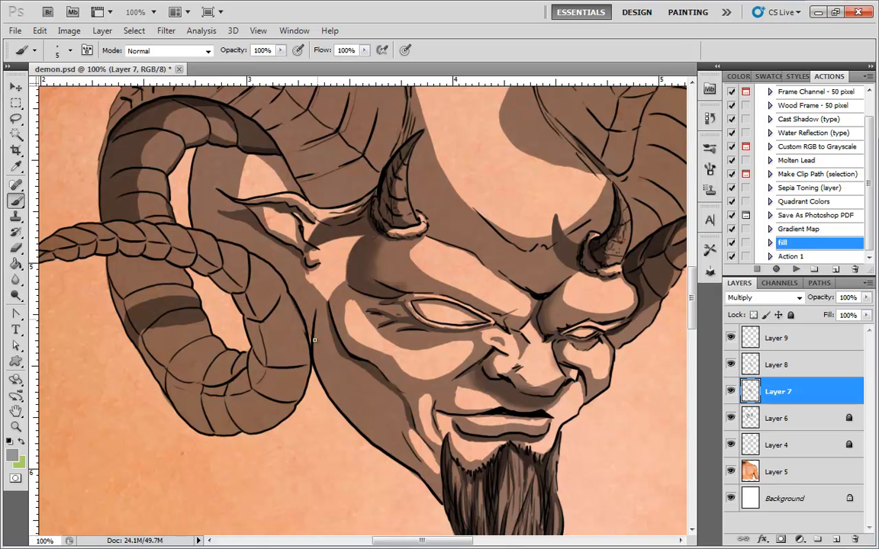
key(ctrl+minus)
key(ctrl+minus)
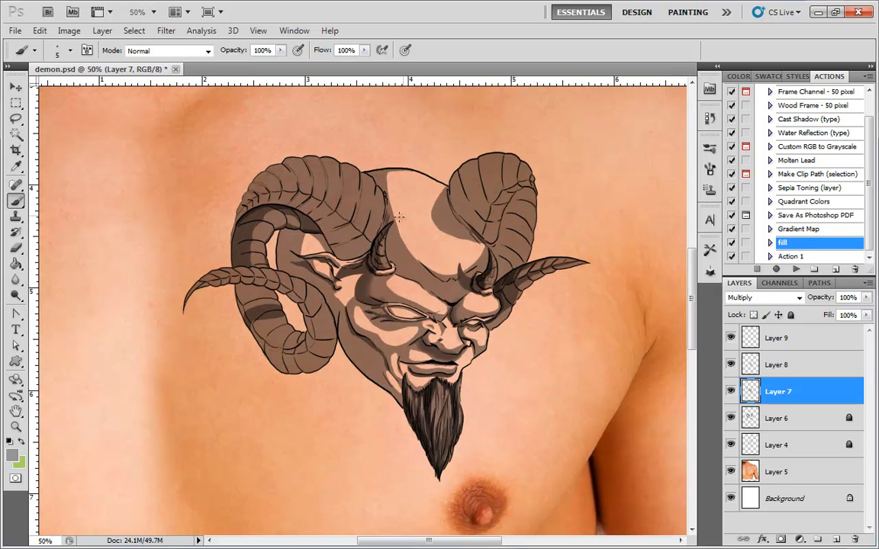